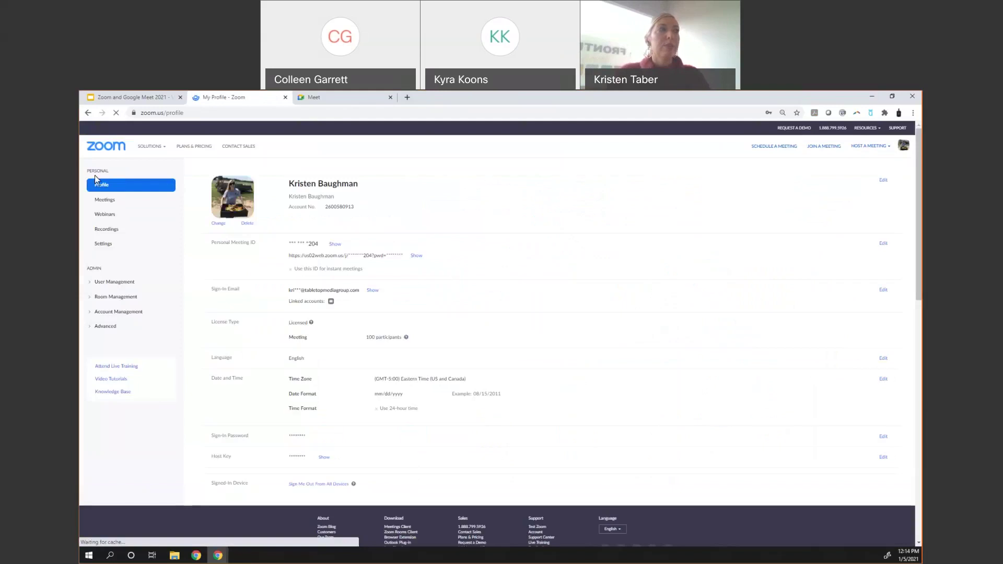
Start scheduling a new meeting from the Meetings page and set its topic to "Test 123".
click(105, 201)
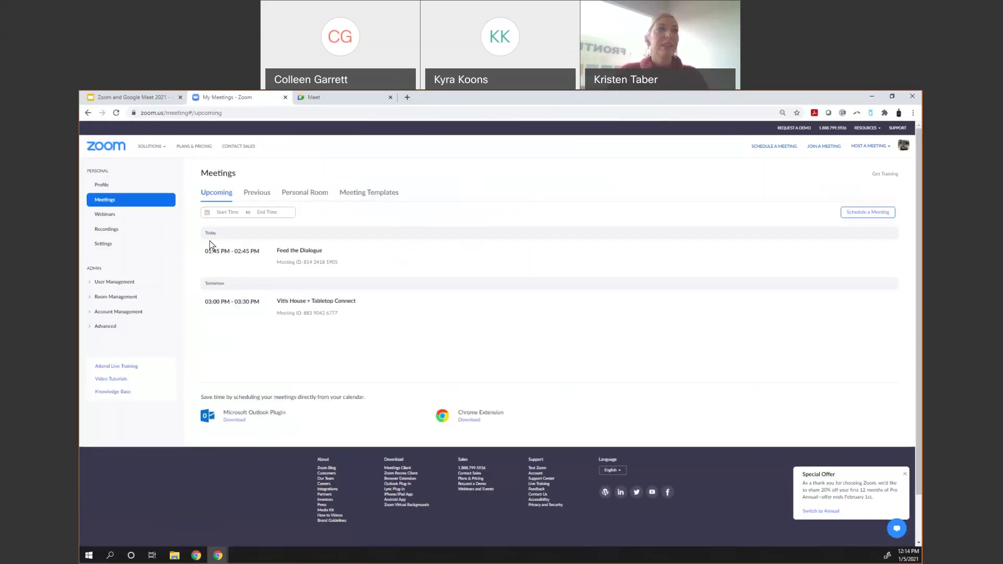
mouse_move(241, 312)
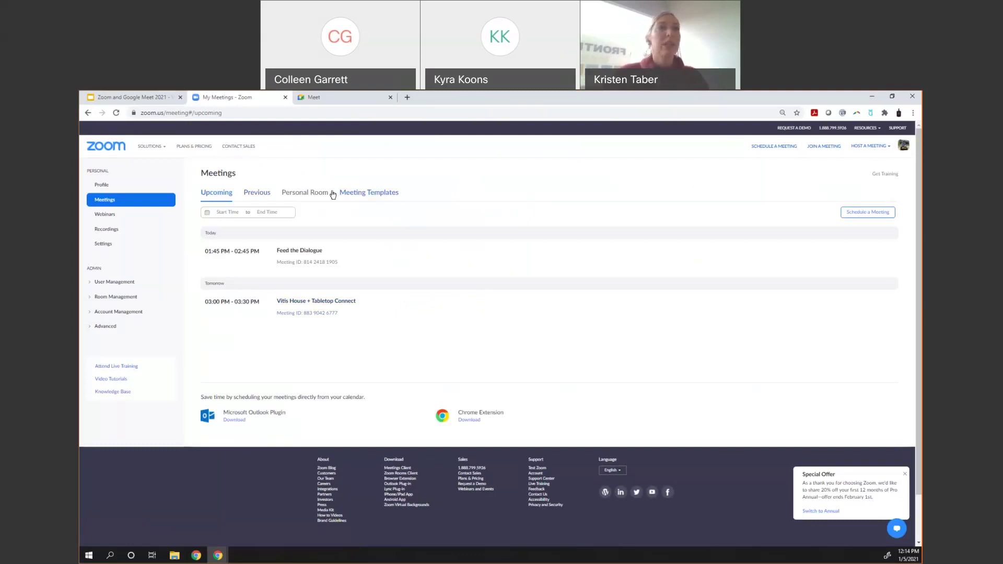
click(852, 214)
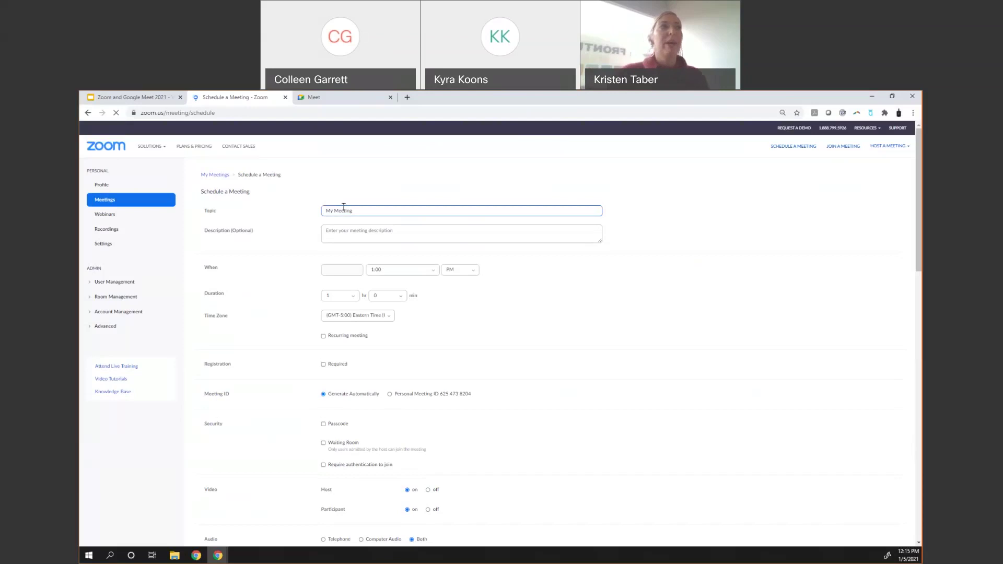
drag(325, 211, 384, 215)
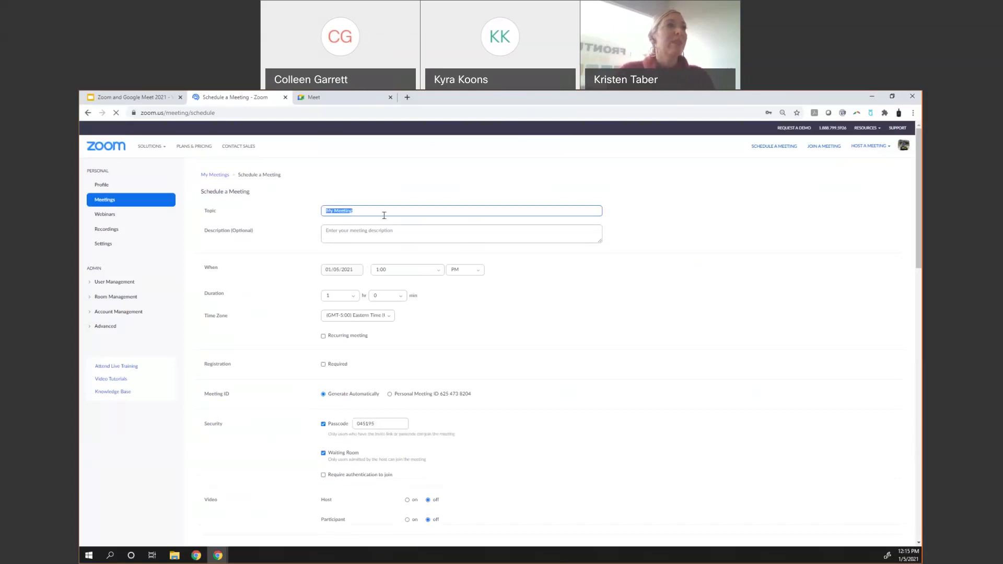
text(Test 123)
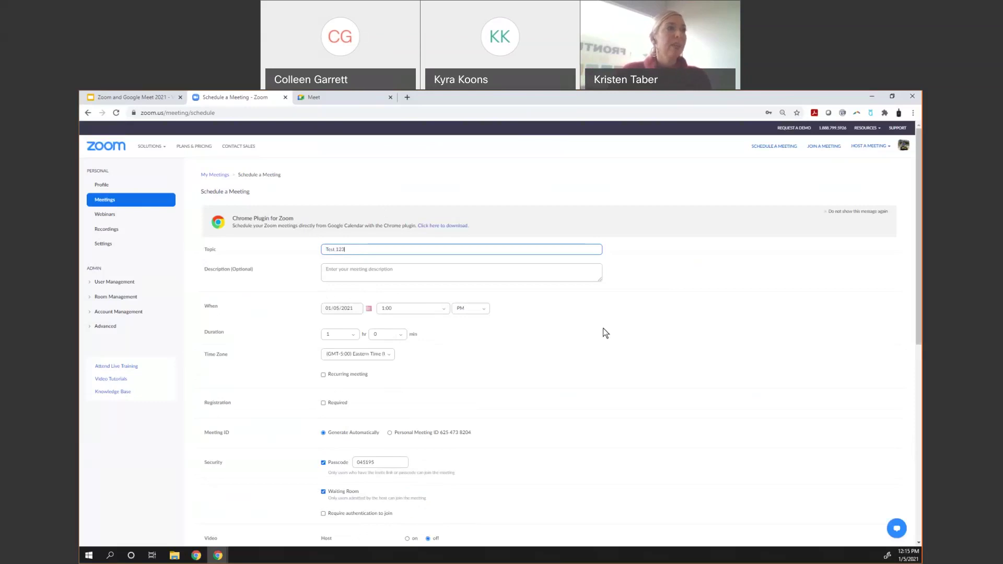
Set the meeting's start time to 12:00 PM.
click(365, 307)
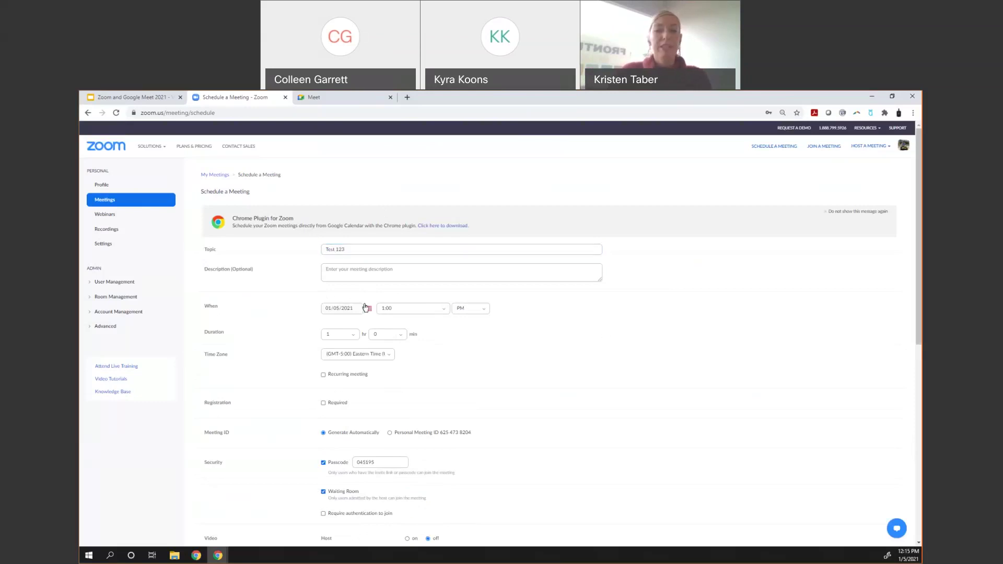
click(414, 308)
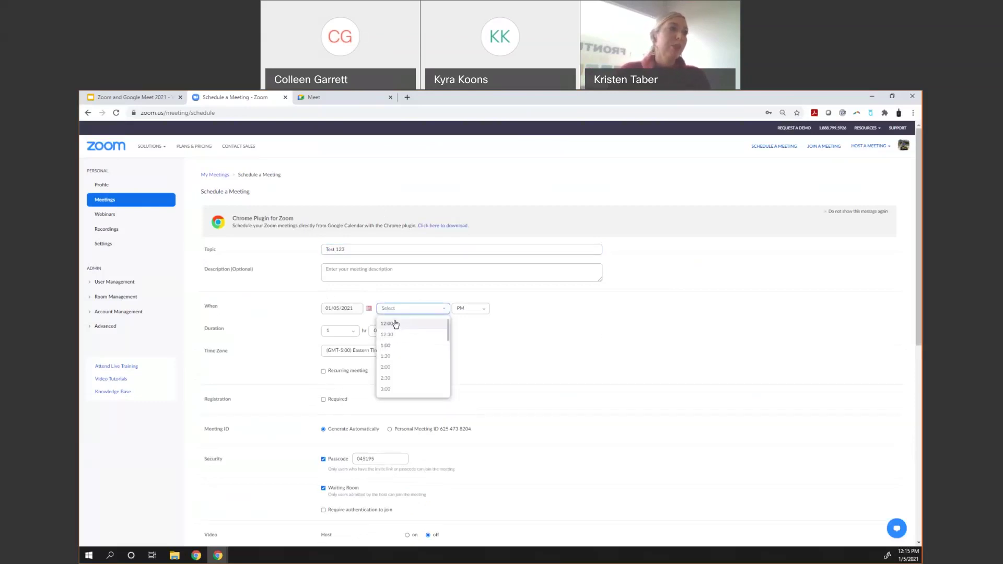
click(396, 324)
click(498, 311)
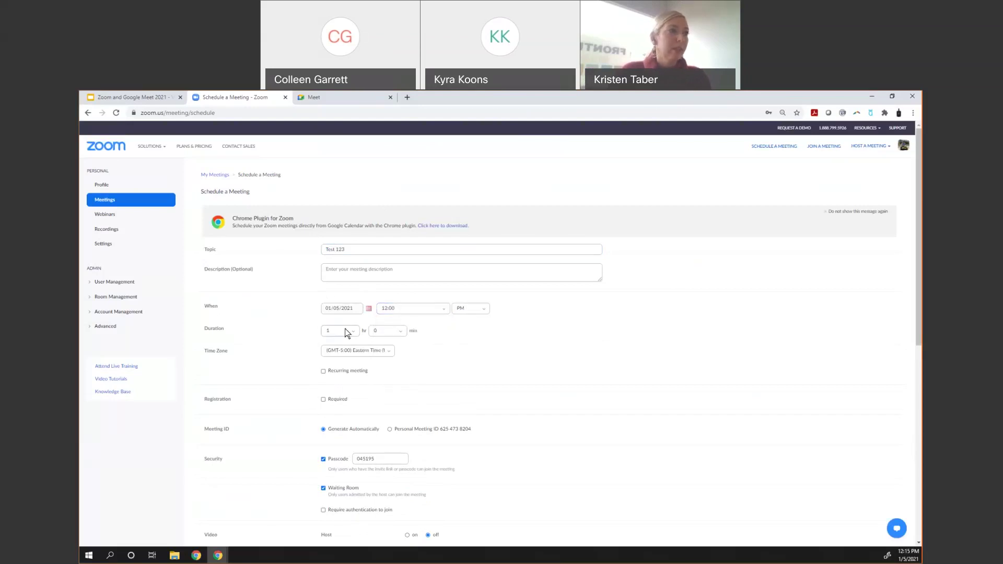
click(411, 308)
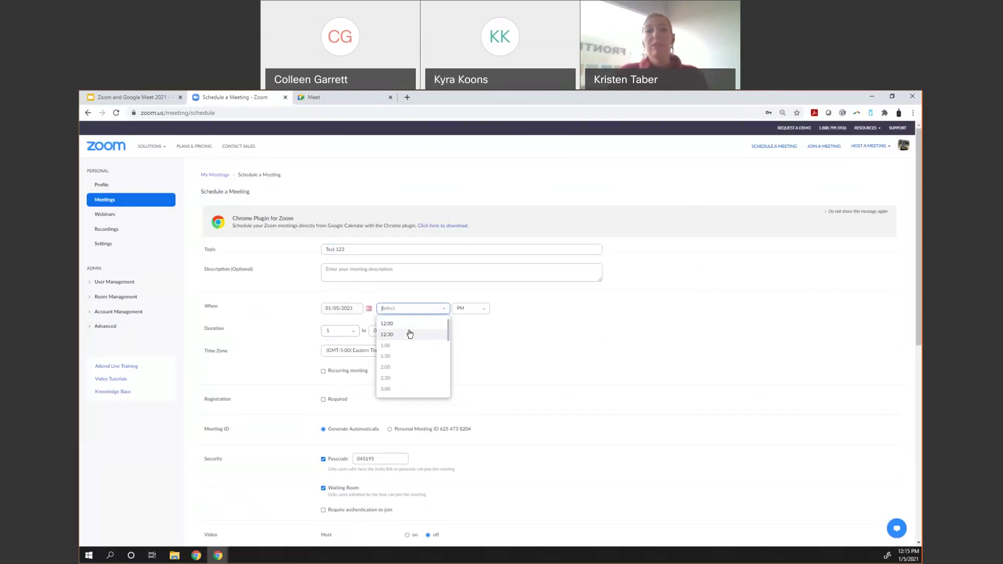
click(495, 349)
Set the meeting's duration to 0 hr 30 min.
click(349, 332)
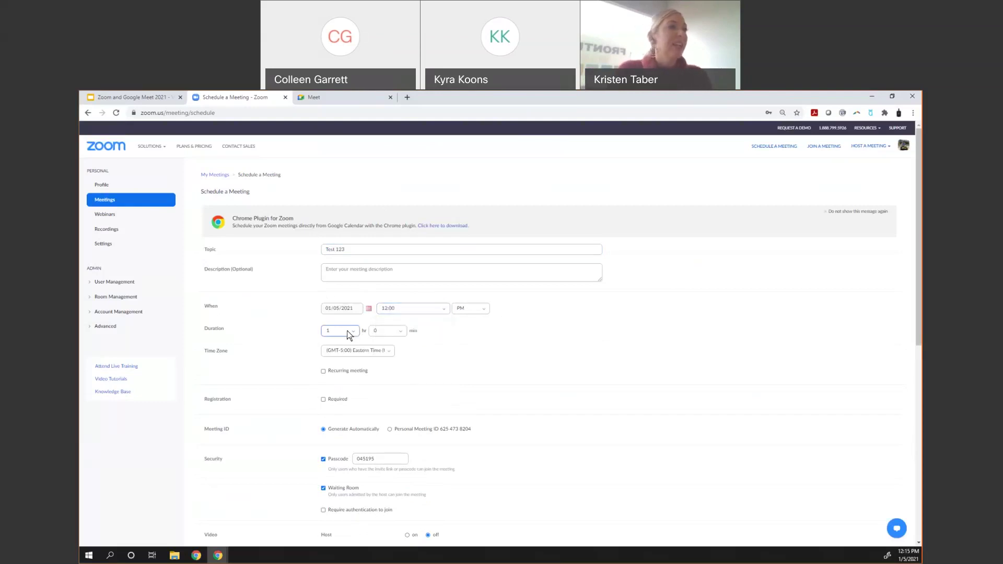
click(350, 332)
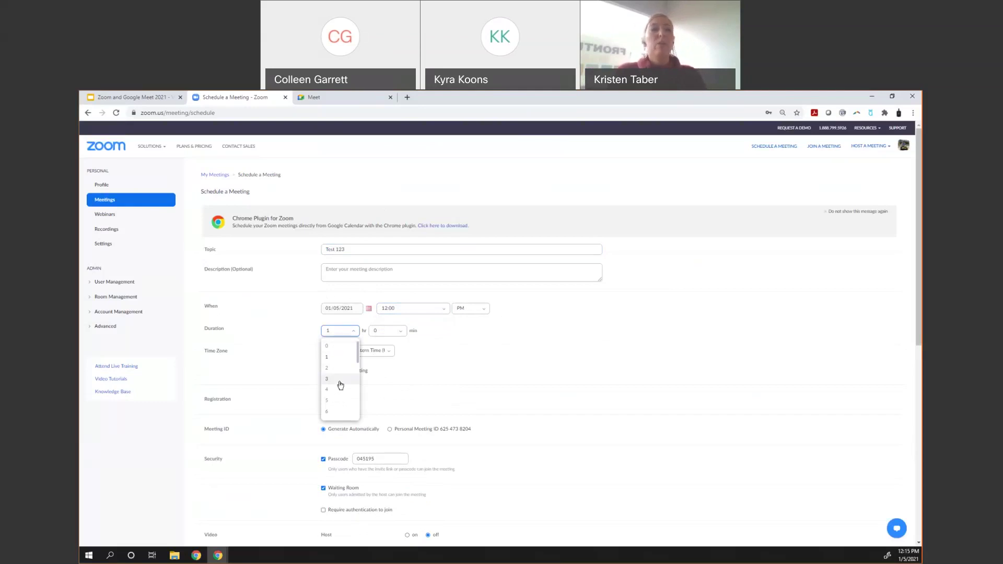
scroll(340, 385, down, 4)
scroll(340, 389, down, 1)
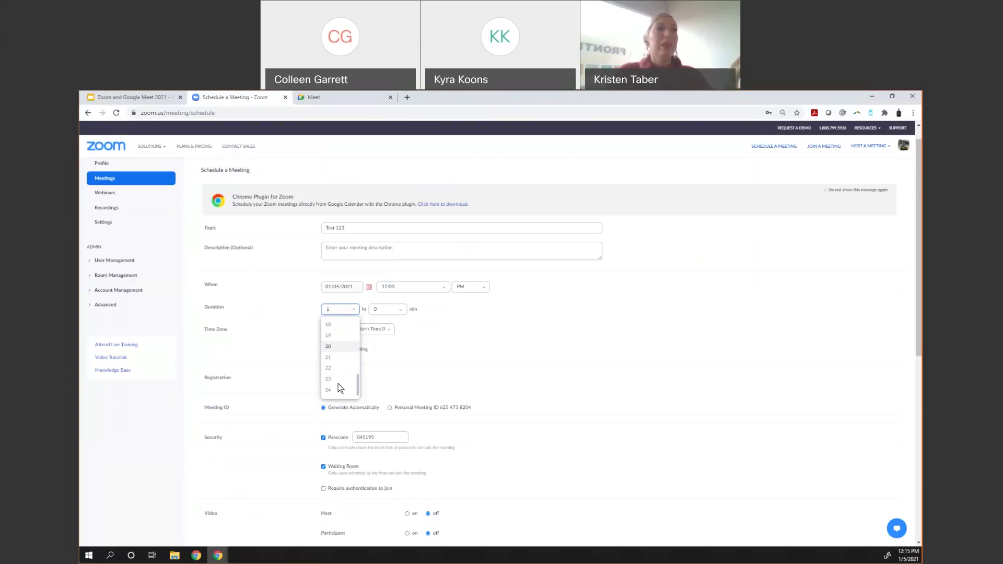
scroll(337, 388, down, 5)
scroll(560, 307, up, 4)
click(525, 311)
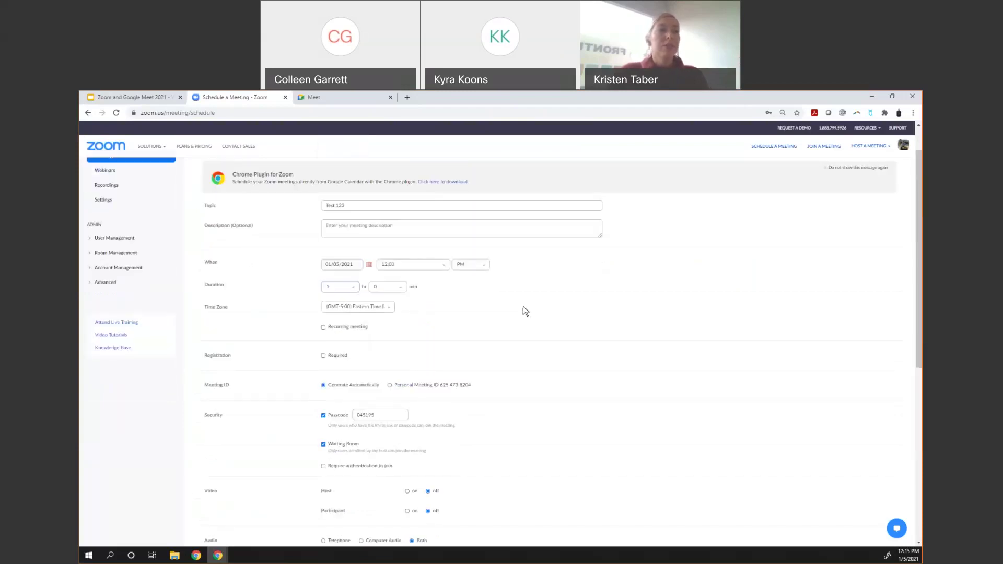
click(341, 289)
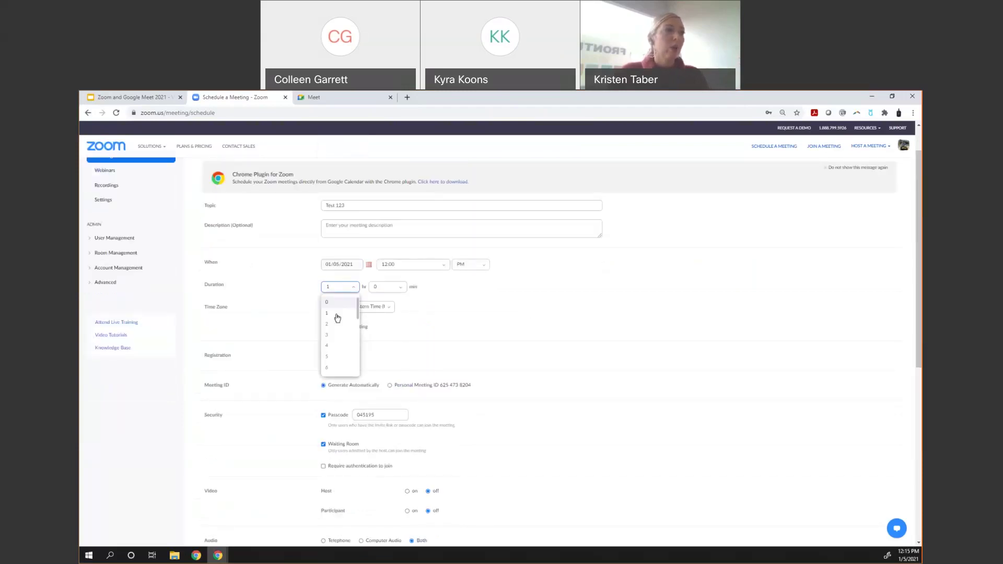
click(387, 287)
click(387, 324)
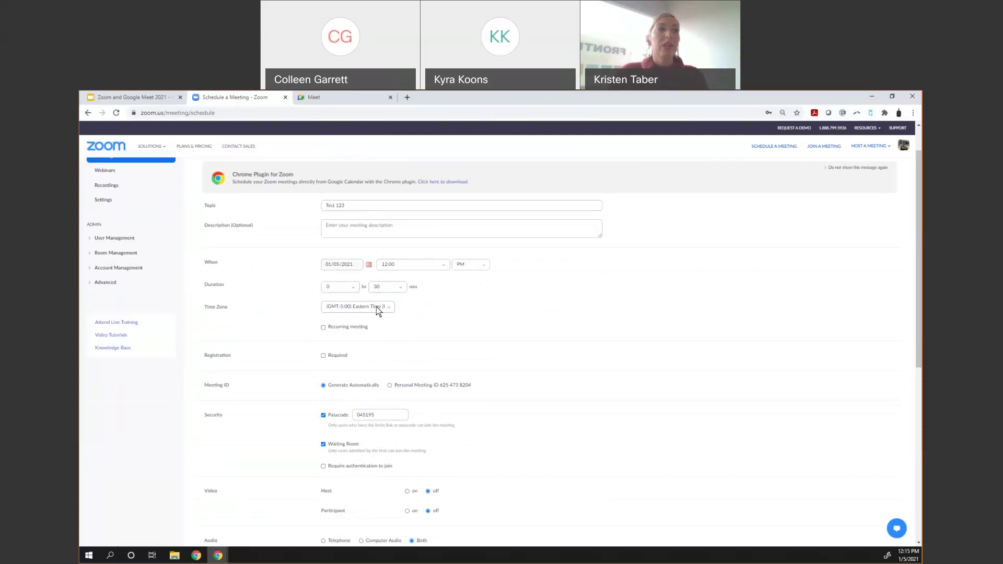
Try the required registration option for the meeting and clear it again.
scroll(671, 321, down, 1)
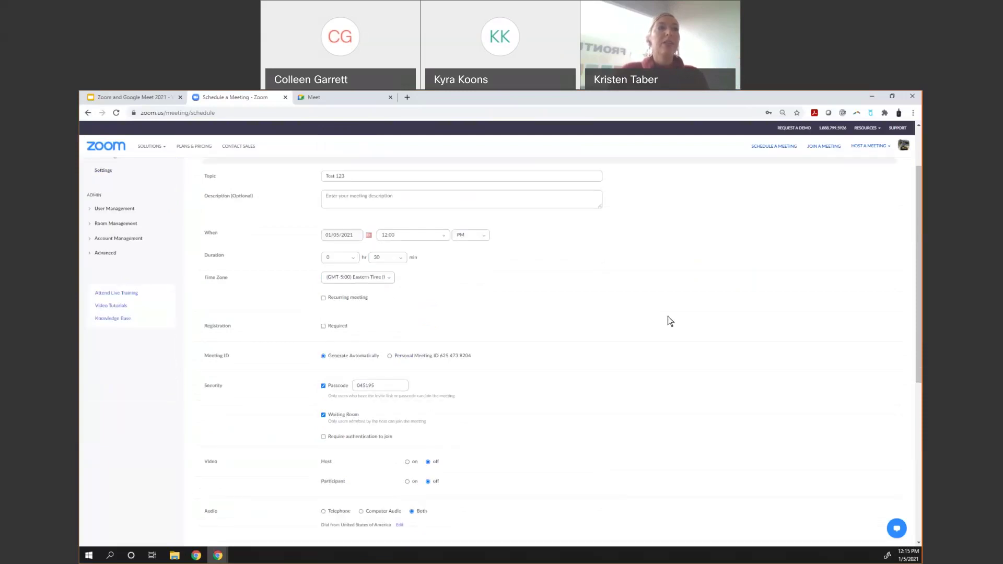
scroll(670, 321, down, 3)
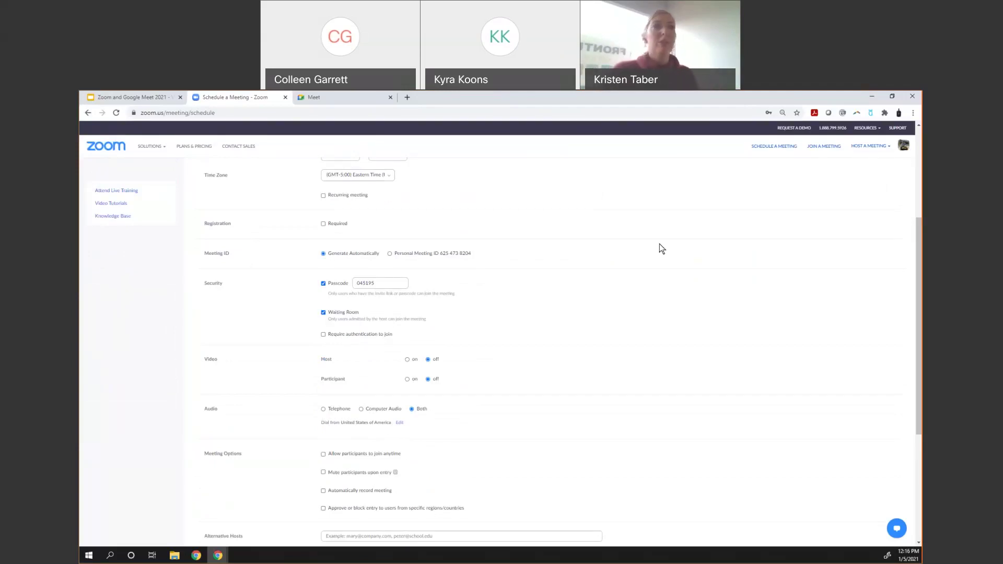
click(323, 224)
click(323, 225)
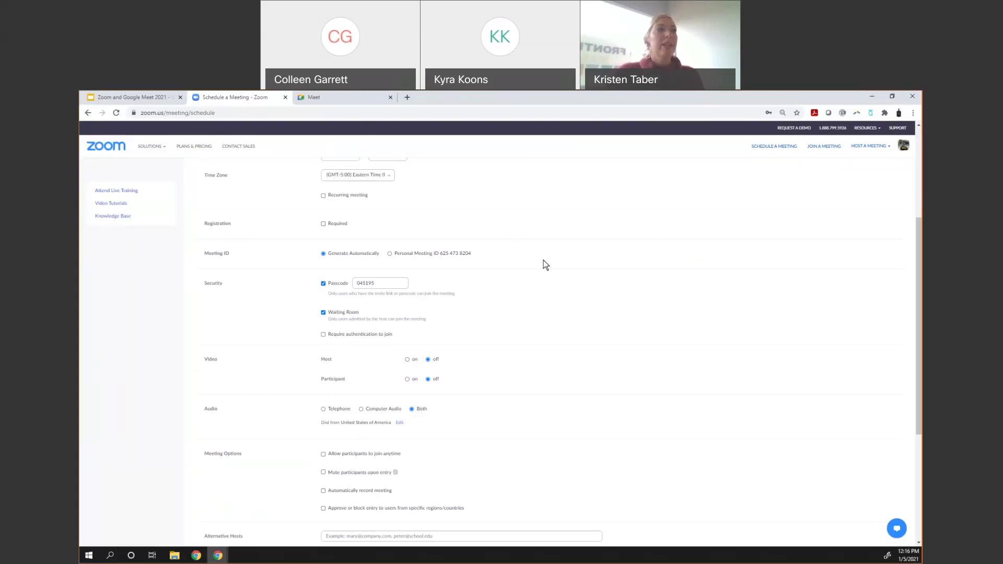
Set the host video to off in the meeting's video options and save the scheduled meeting.
scroll(214, 169, down, 3)
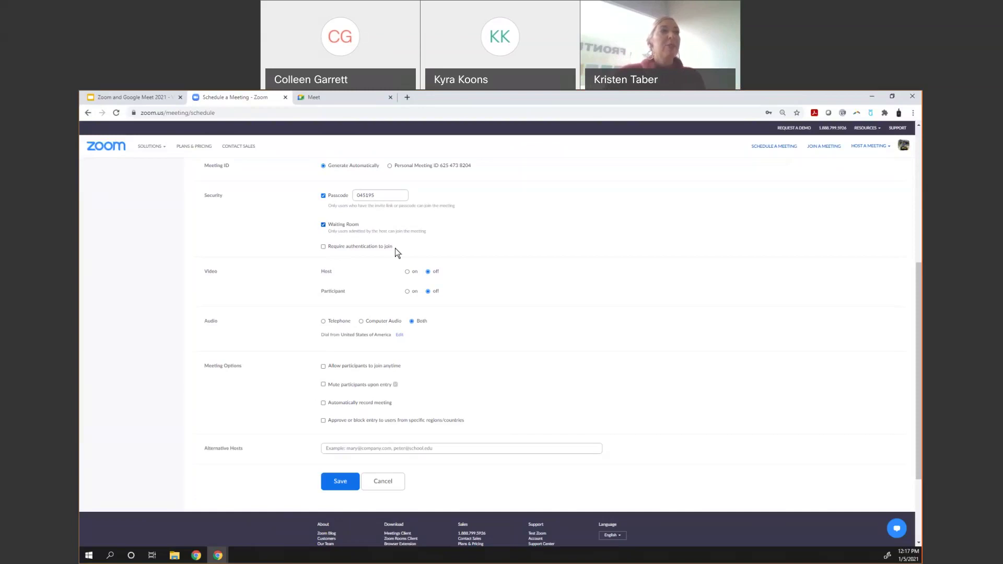
scroll(395, 248, down, 2)
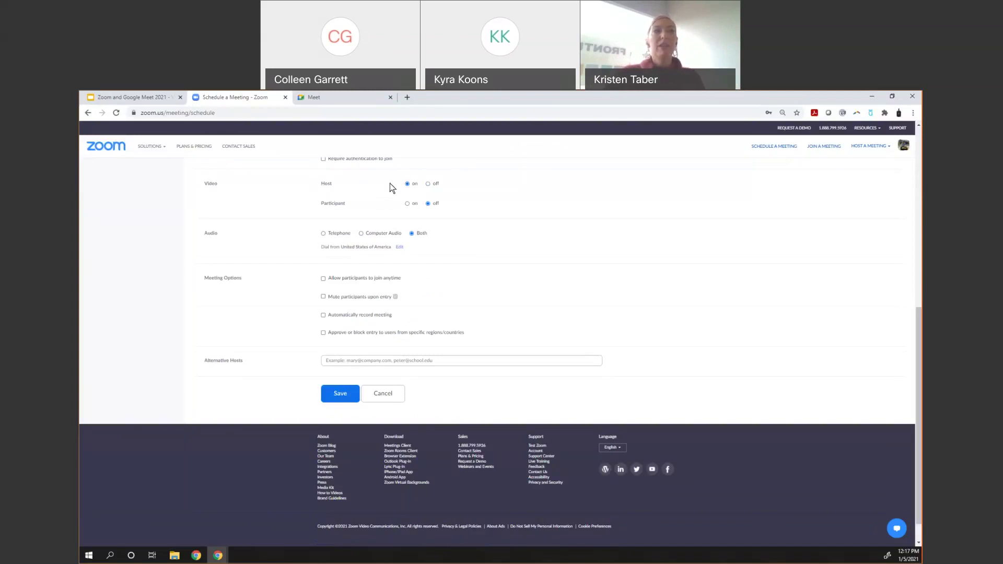
click(428, 184)
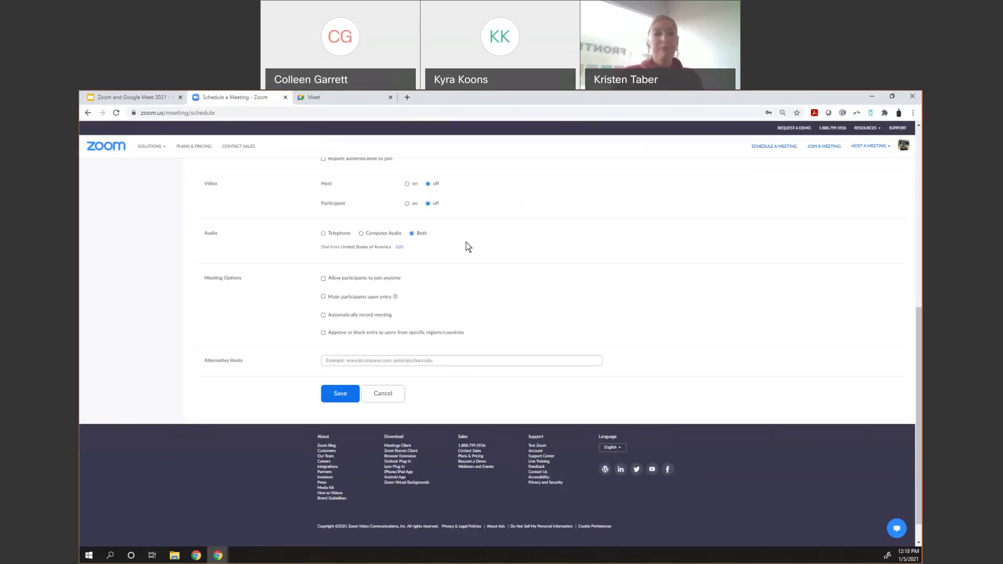
scroll(255, 266, down, 1)
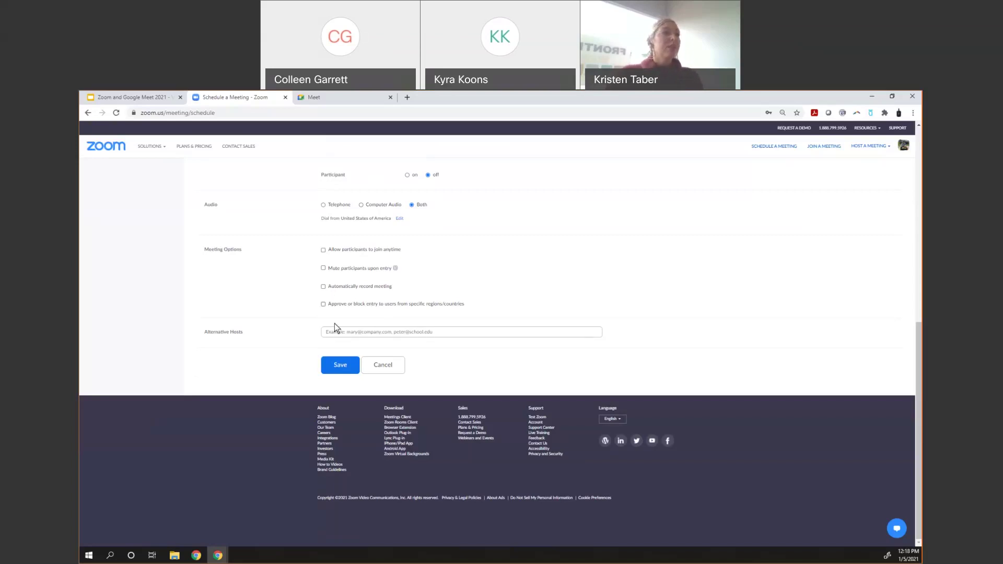
click(343, 368)
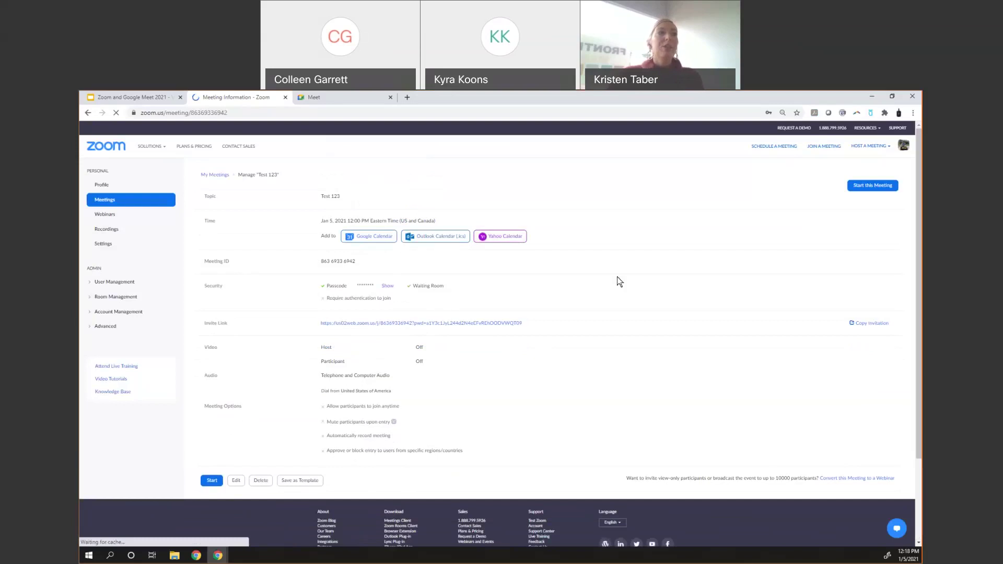
Copy the full invitation text of the "Test 123" meeting to the clipboard and close the invitation dialog.
scroll(187, 279, down, 1)
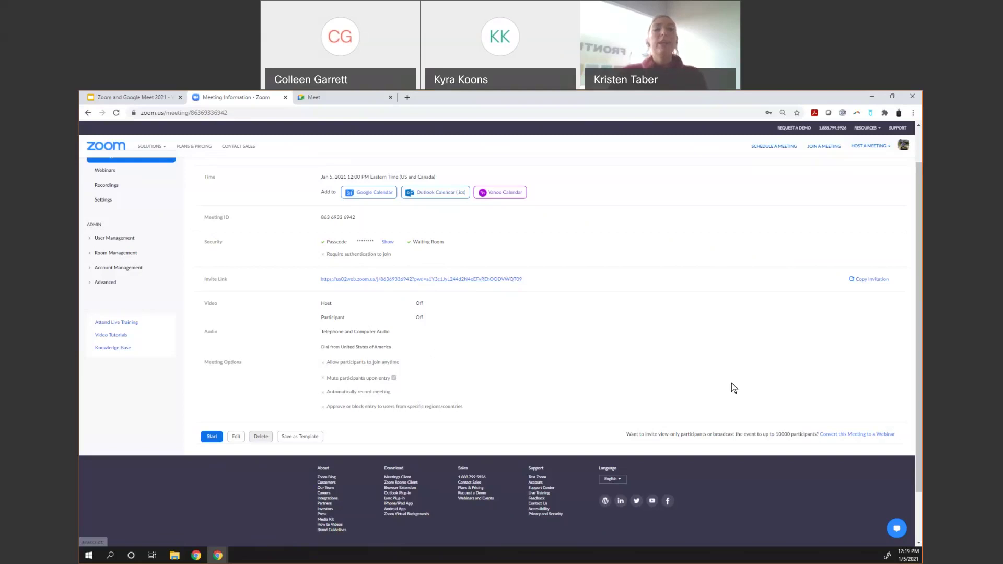
scroll(732, 389, up, 1)
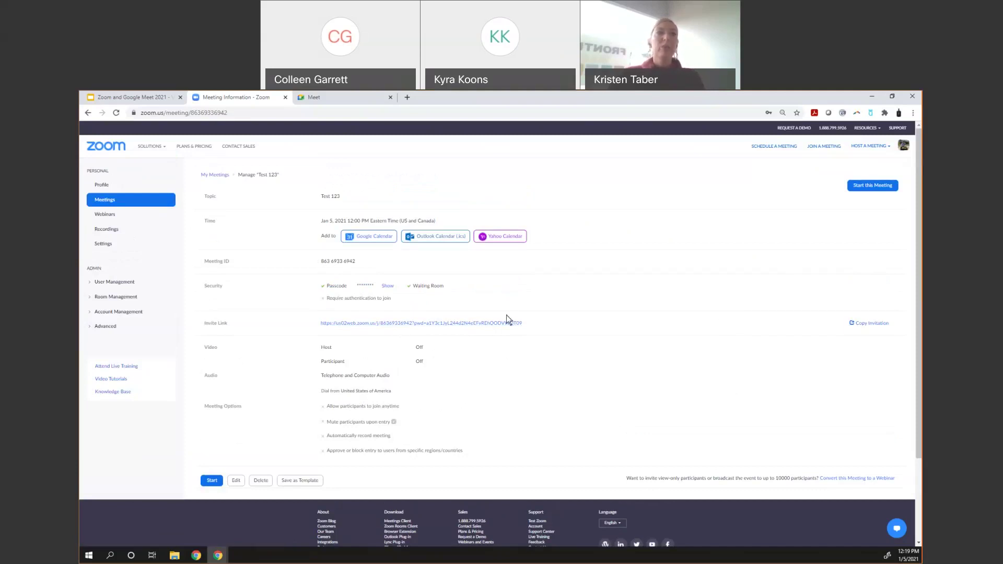
click(865, 324)
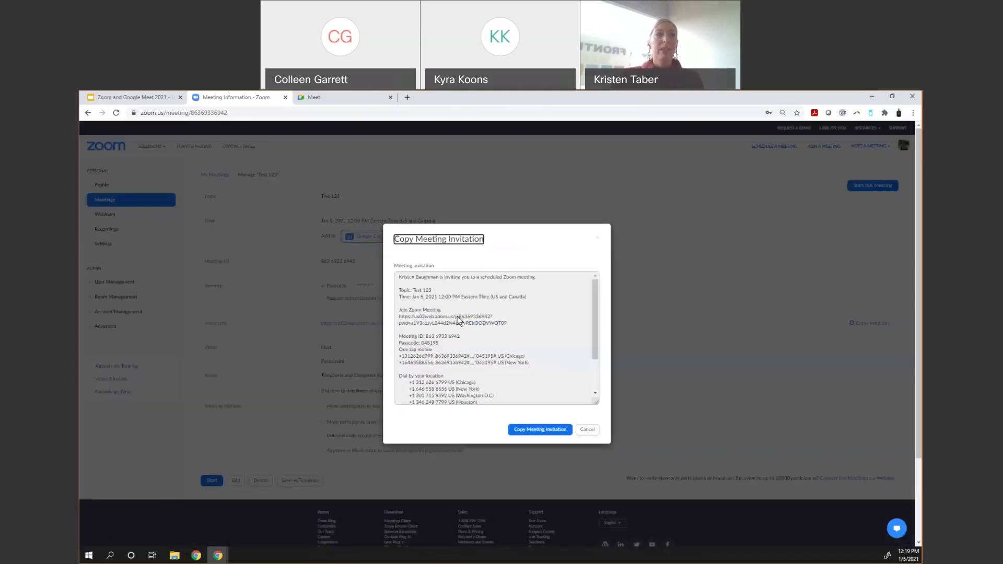
click(400, 280)
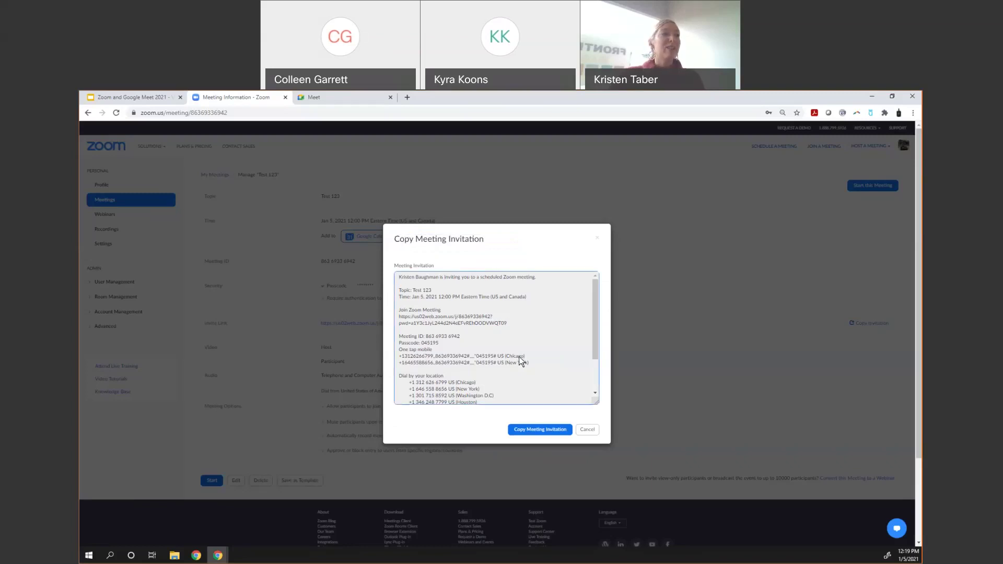
click(528, 431)
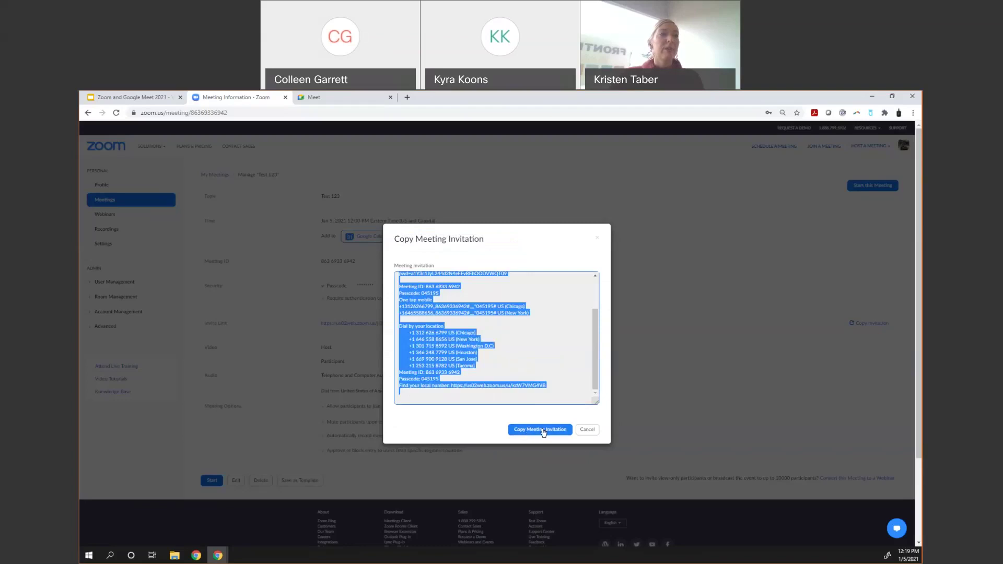
click(543, 431)
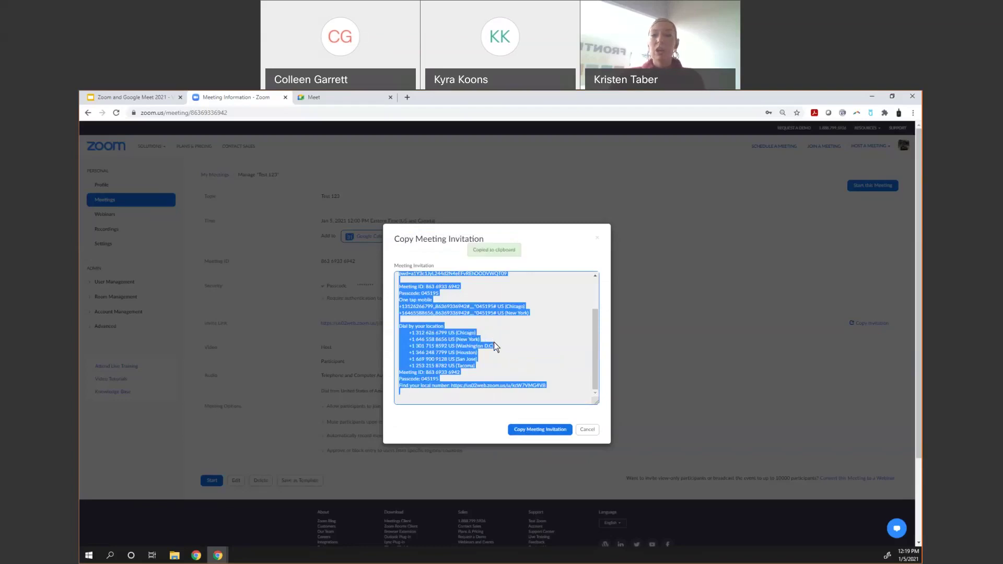
scroll(534, 352, up, 2)
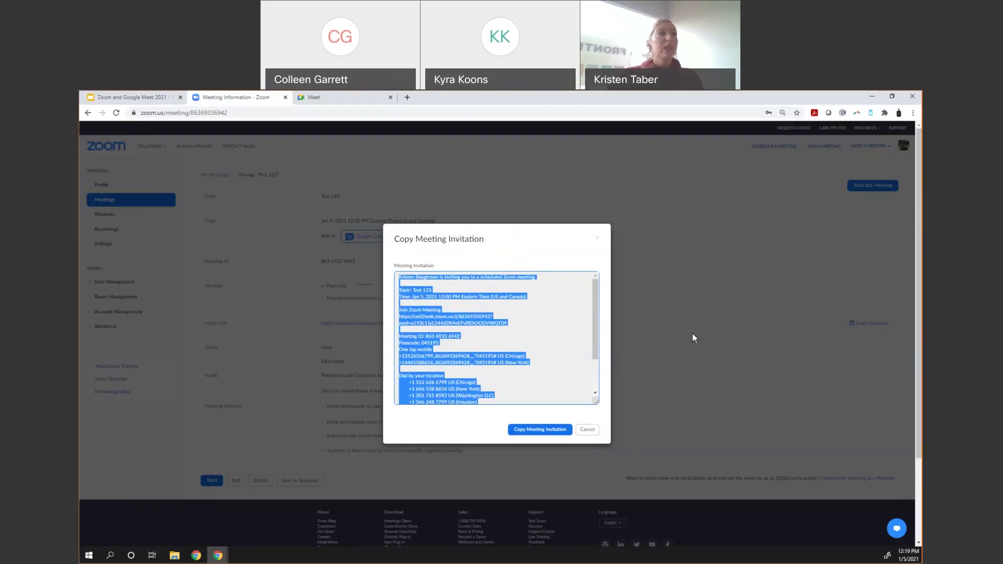
click(571, 431)
click(637, 398)
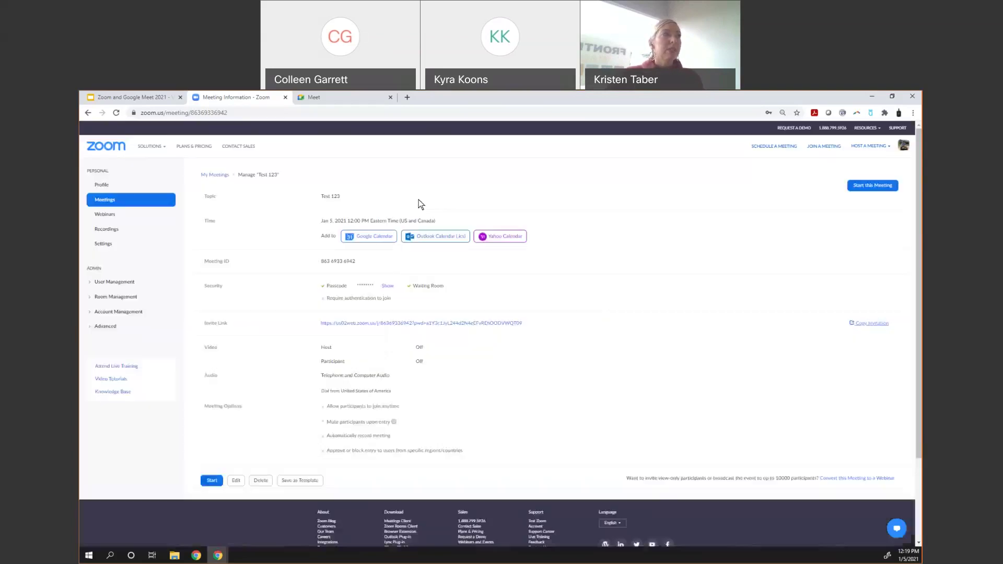
Open the Gmail mailbox in a new browser tab.
click(407, 98)
text(google.com)
key(Return)
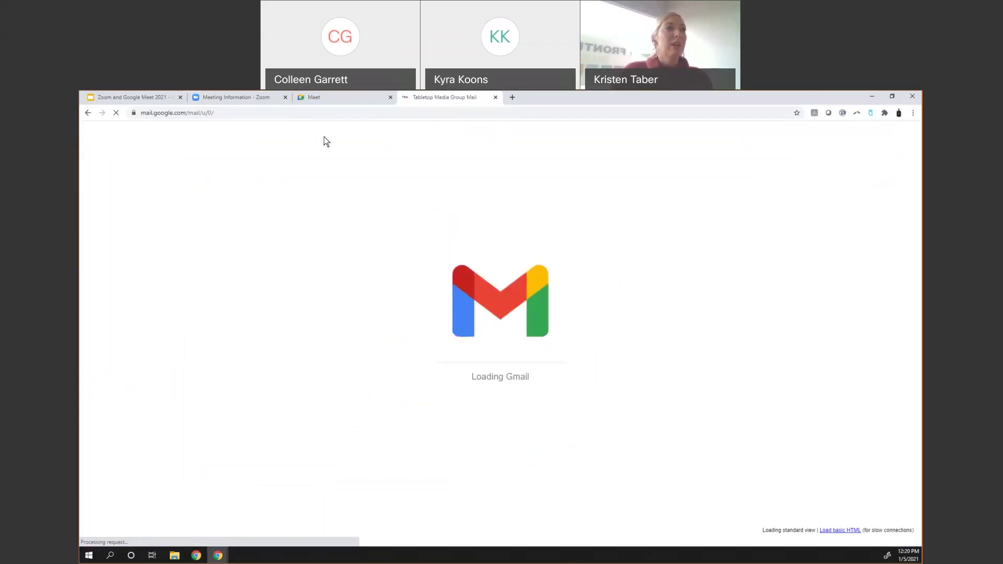
Return to the Zoom meeting page, start the "Test 123" meeting and allow it to open in the Zoom Meetings application.
click(239, 99)
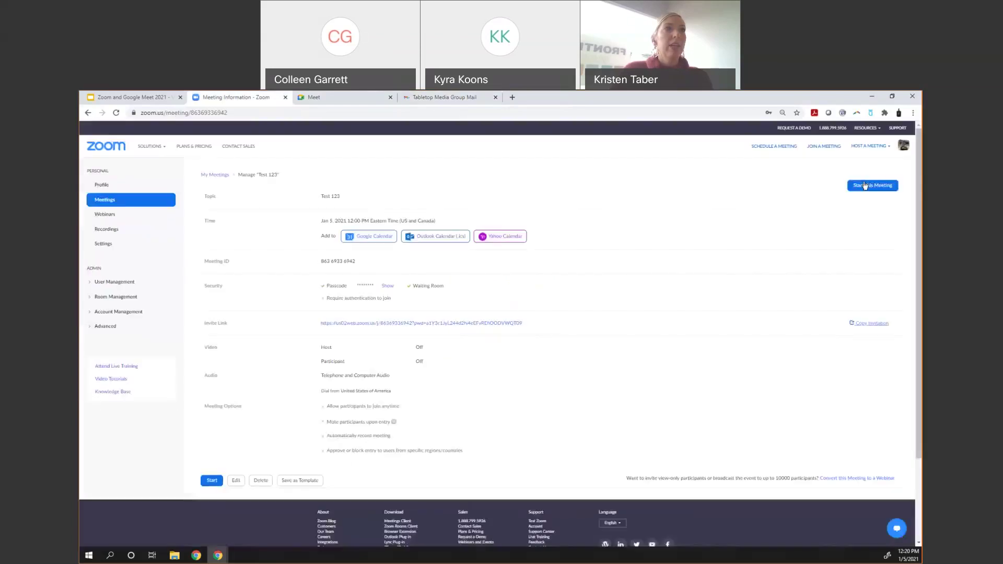
click(863, 187)
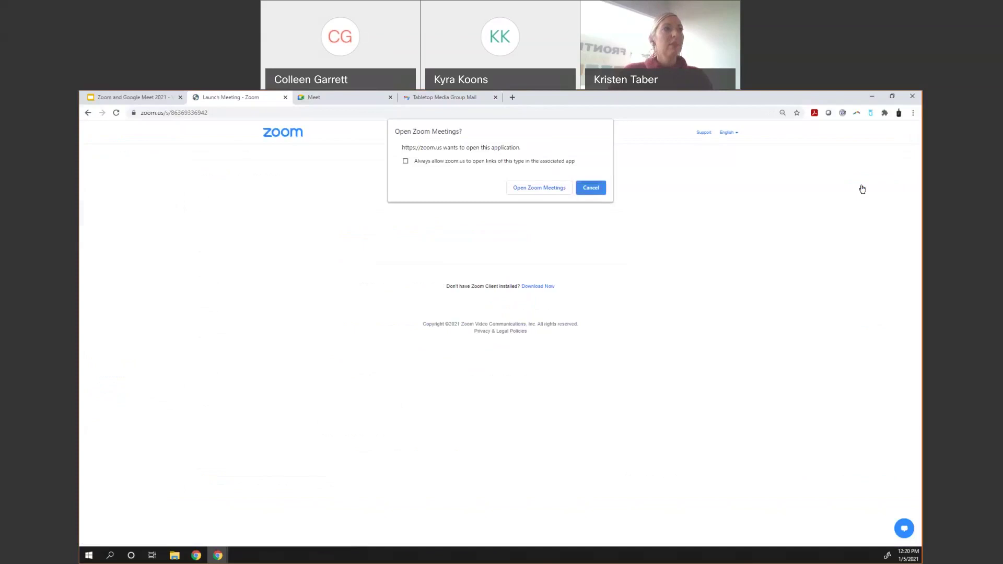
click(539, 188)
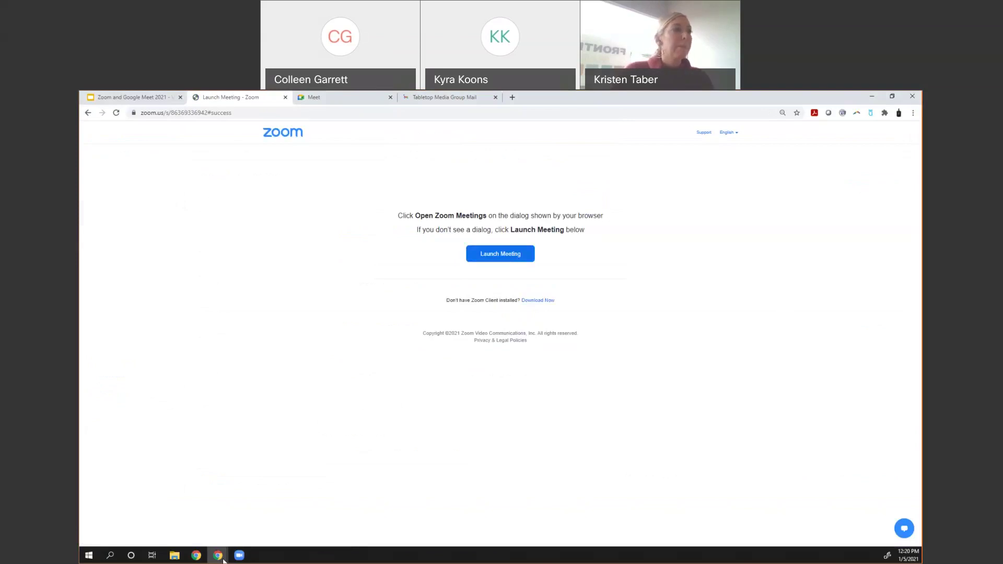
Look at the Gmail inbox in the browser and return to the Zoom launch page.
mouse_move(240, 557)
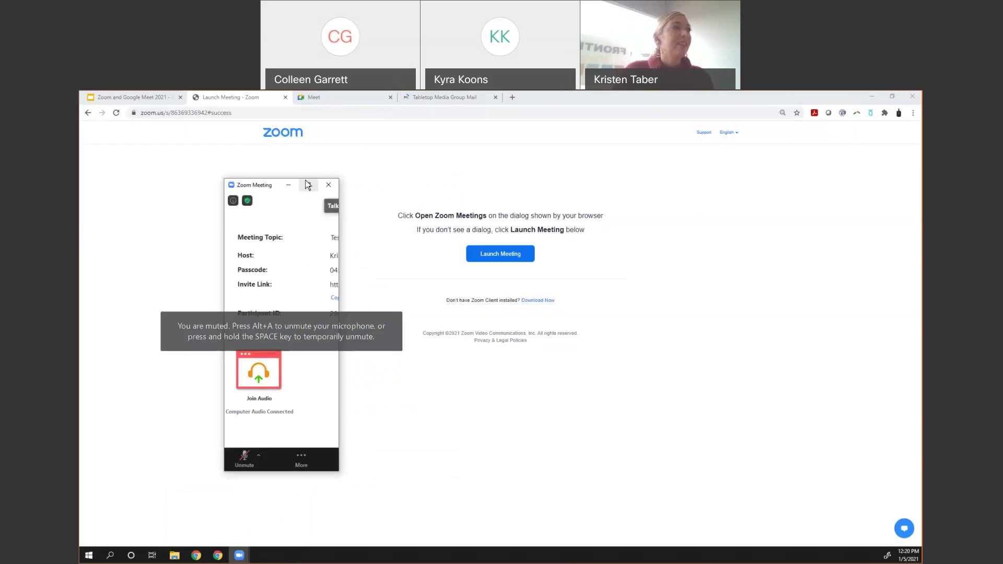
click(419, 99)
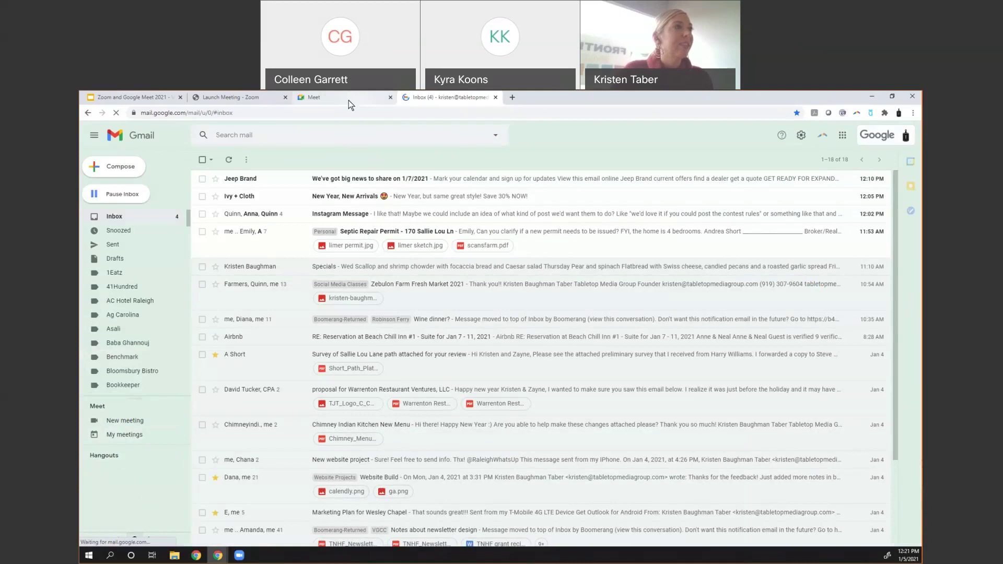
click(236, 99)
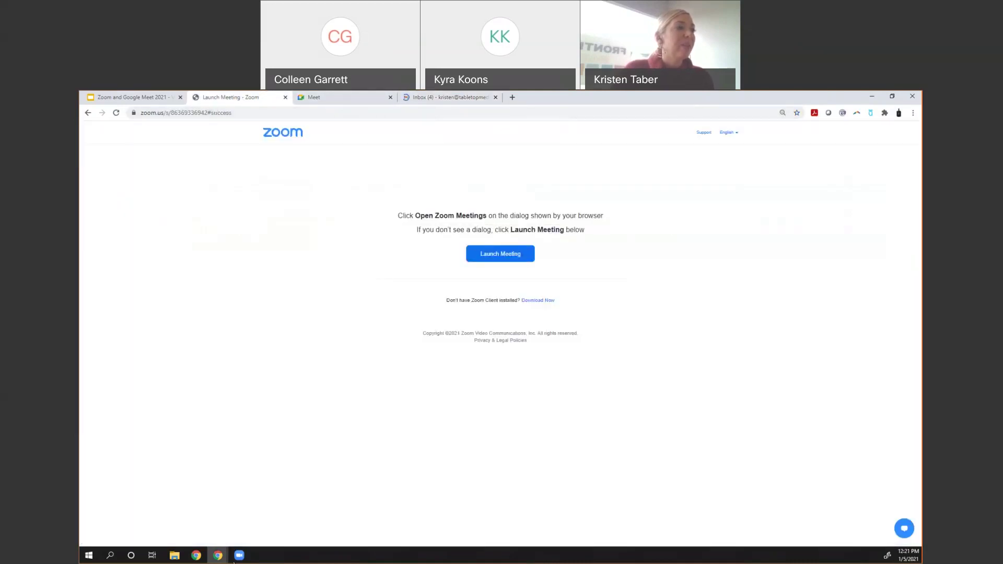
Bring the Zoom Meeting window forward, widen it to show the full meeting details, and center it over the browser.
mouse_move(235, 558)
click(269, 519)
drag(339, 210, 807, 260)
drag(640, 186, 622, 161)
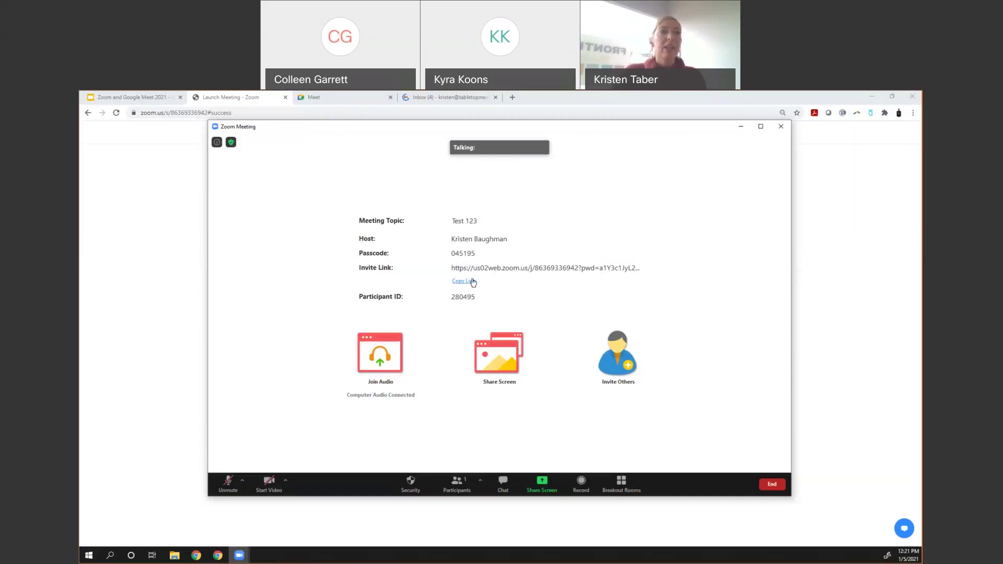
View the email services offered for inviting others to the meeting and close the invite dialog.
click(617, 364)
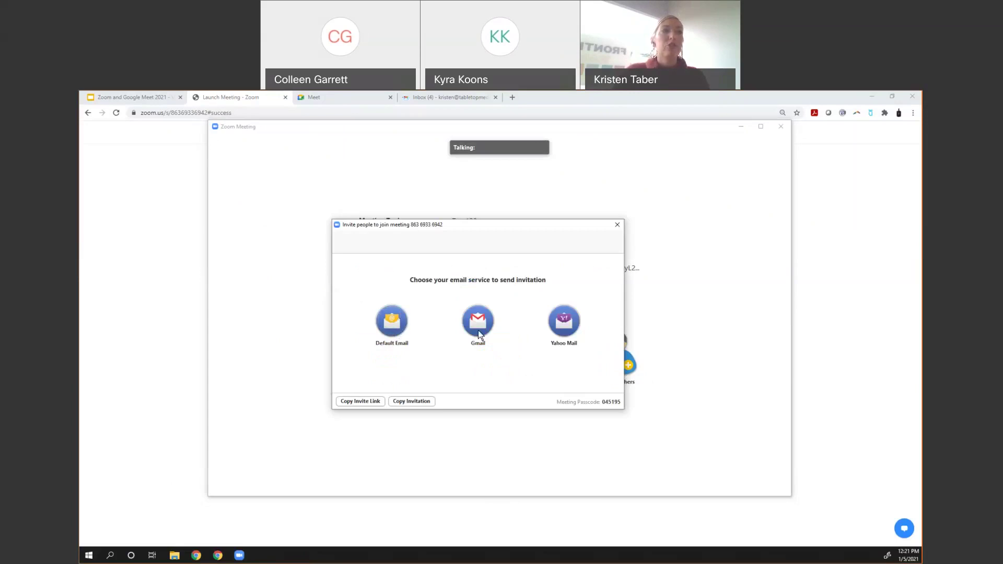
click(617, 224)
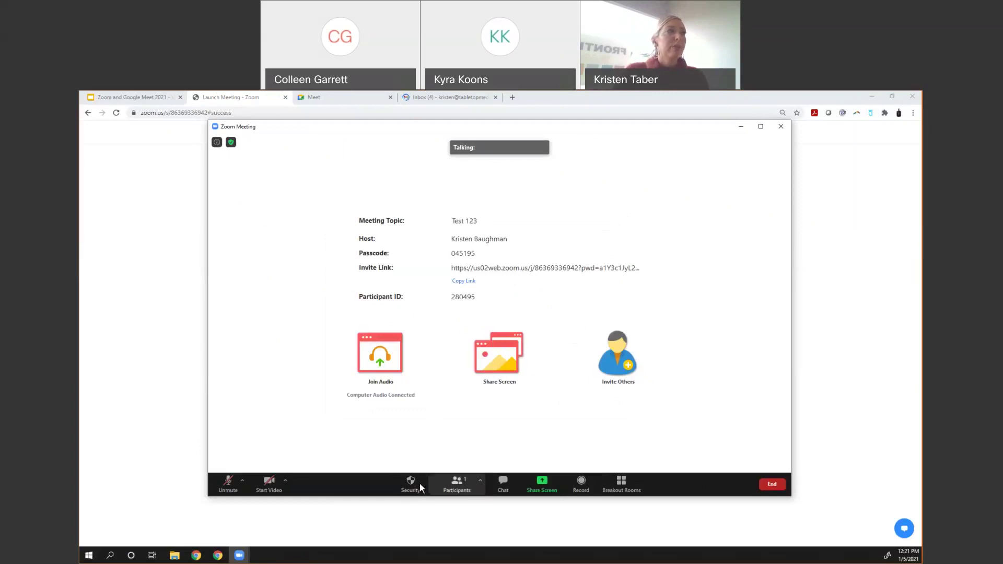
Restore the browser down to a small window and bring the Zoom Meeting window back to the front.
click(628, 97)
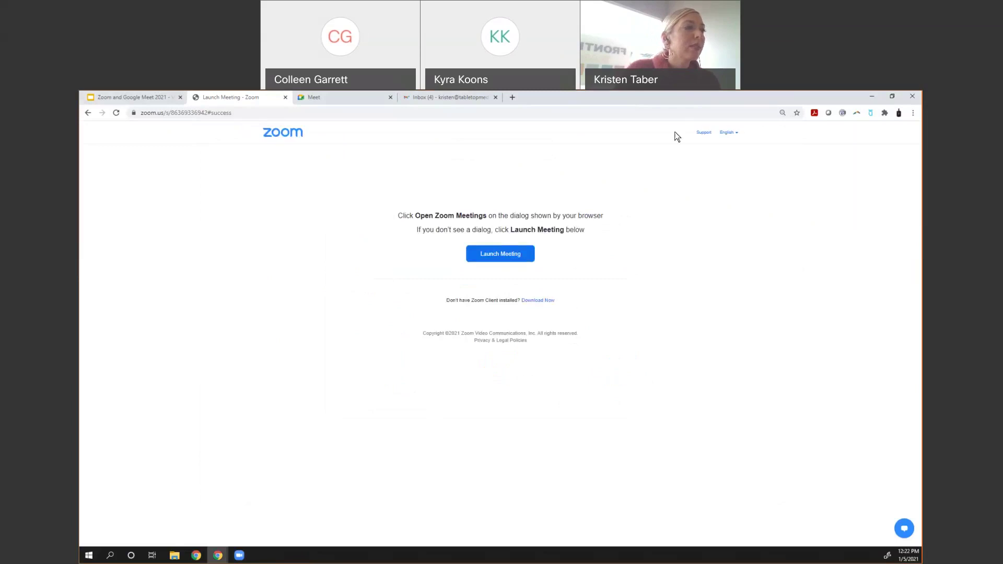
key(super+Down)
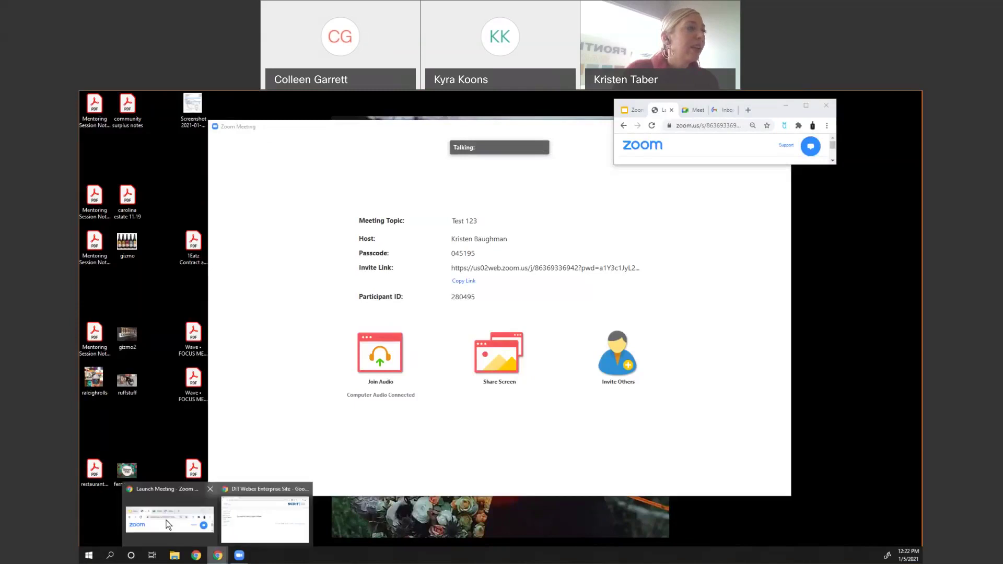
click(215, 555)
click(245, 531)
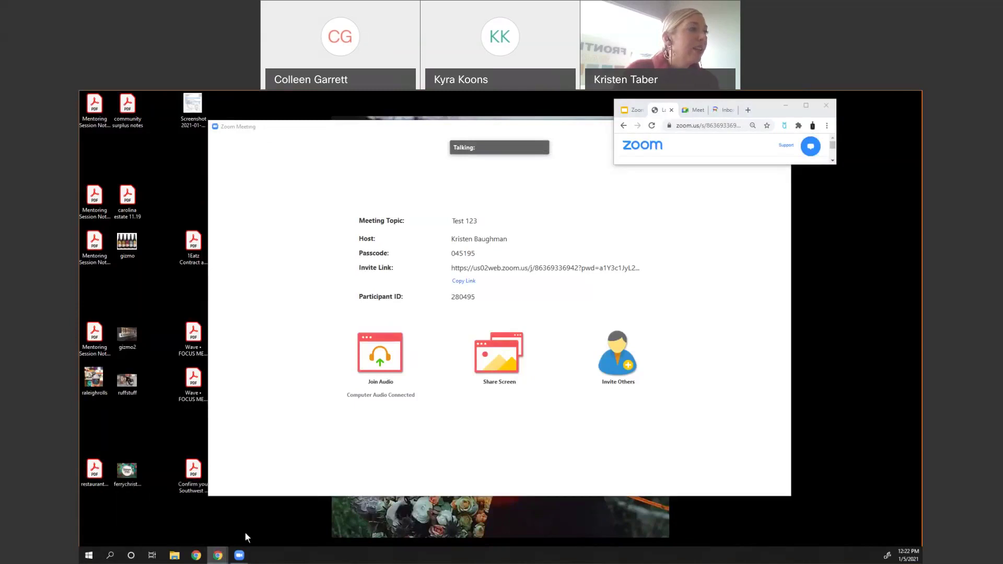
click(353, 132)
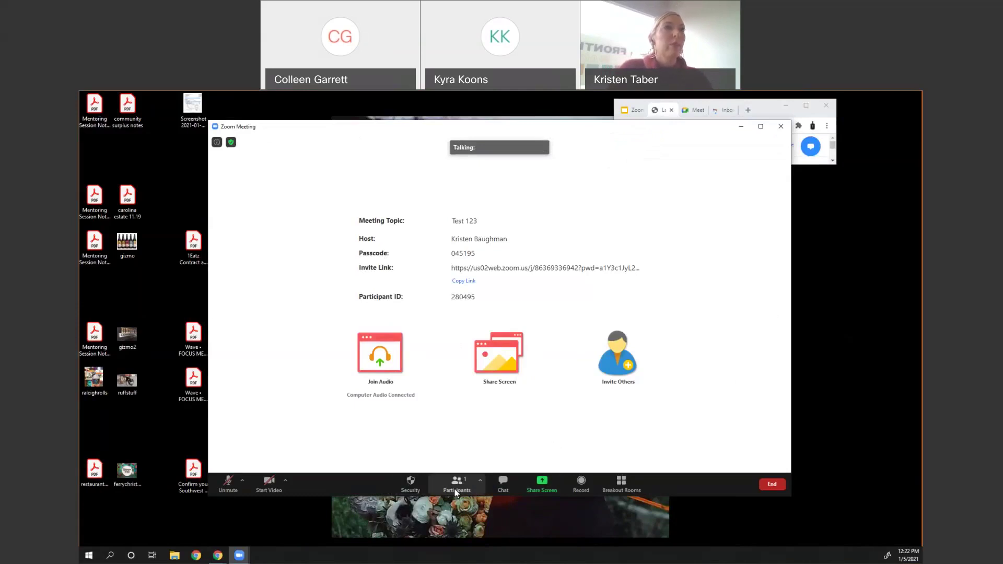
Show the meeting's participants list and send the chat message "hey" to everyone.
click(455, 489)
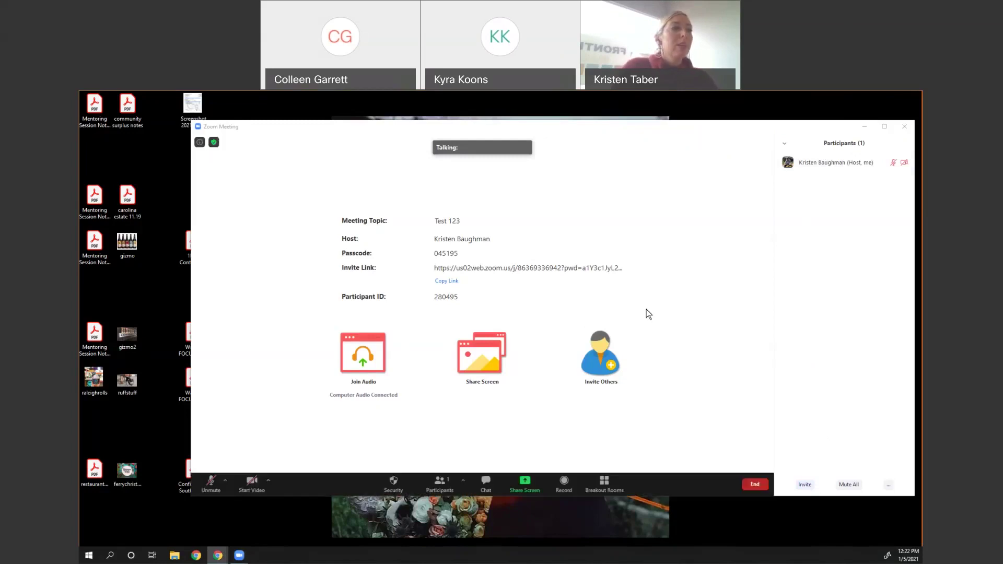
click(486, 483)
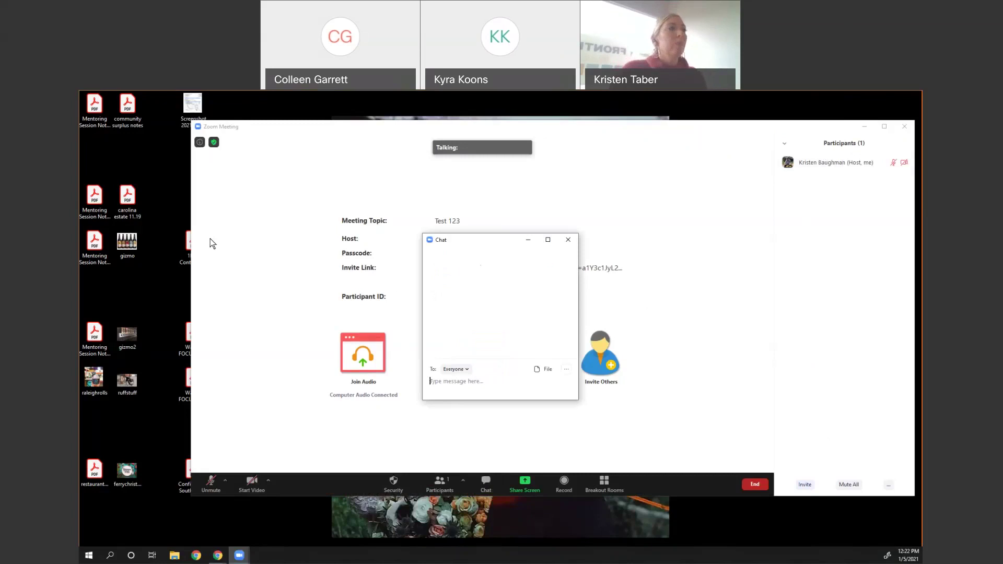
drag(477, 242, 184, 223)
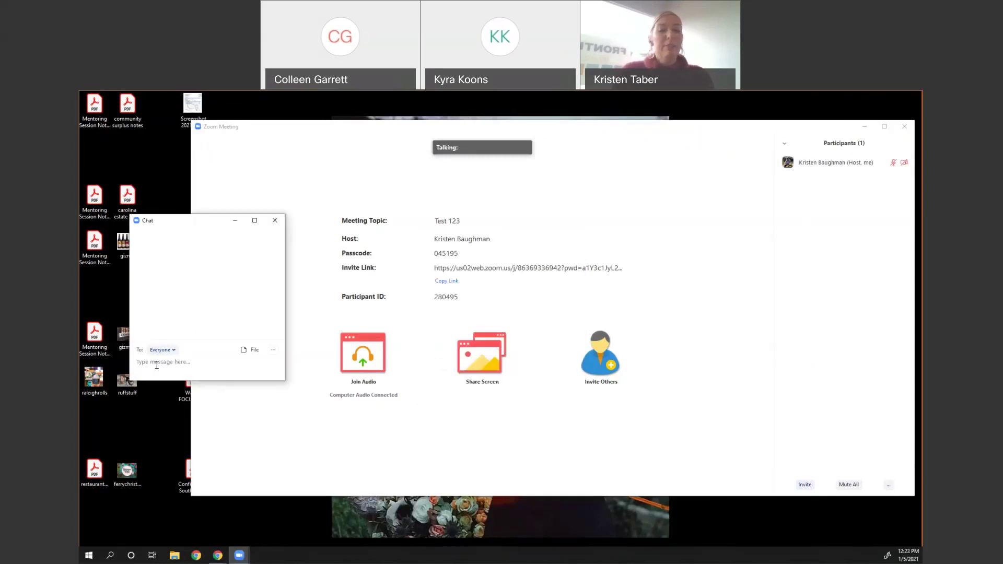
text(hey)
key(Return)
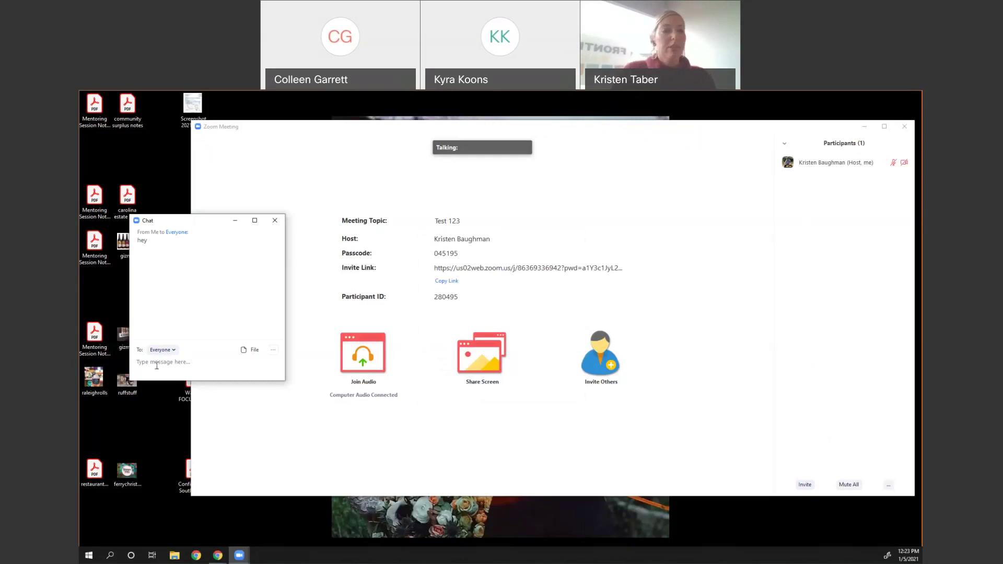
Check who chat messages can be addressed to and close the chat window.
click(169, 350)
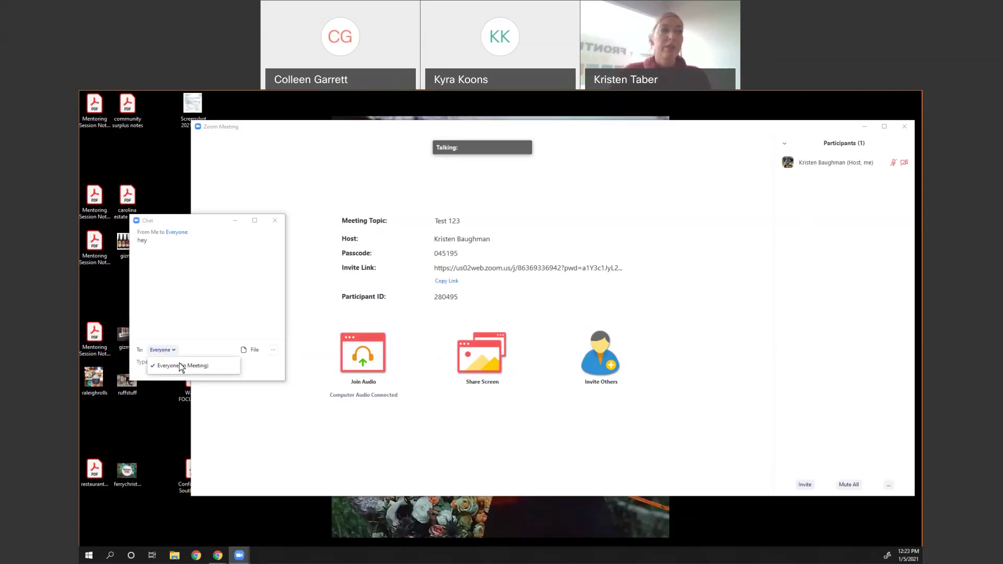
click(194, 325)
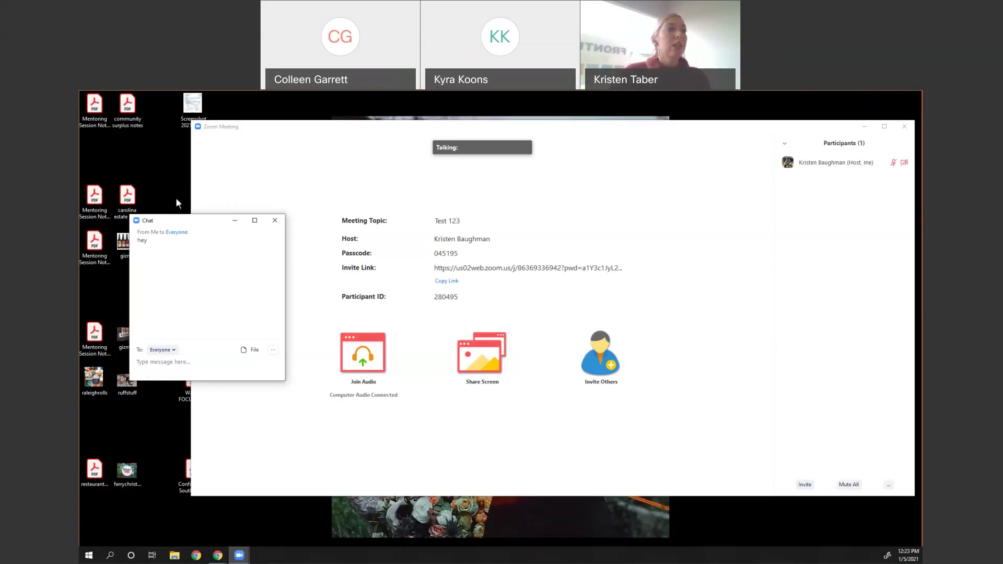
drag(183, 220, 172, 199)
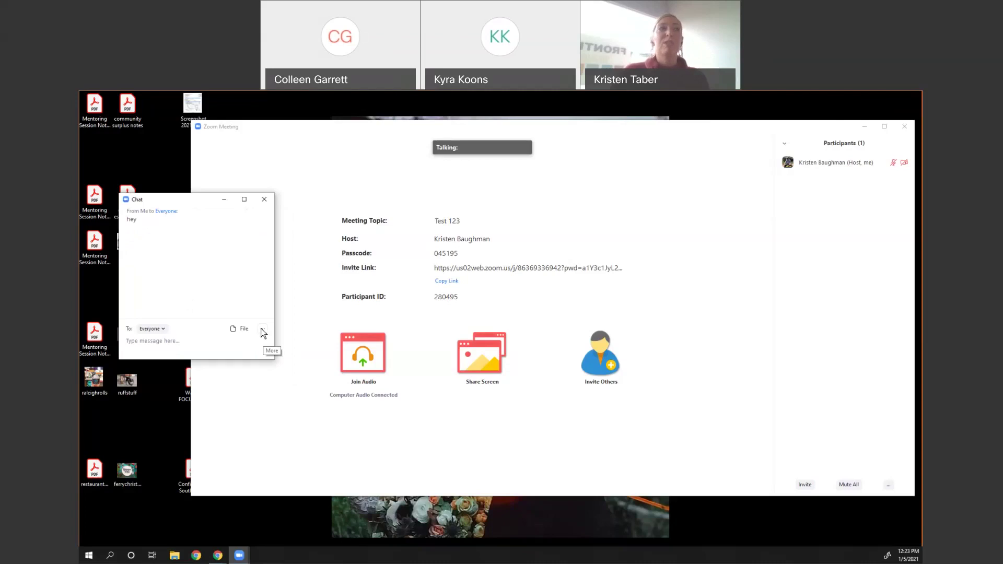
click(264, 199)
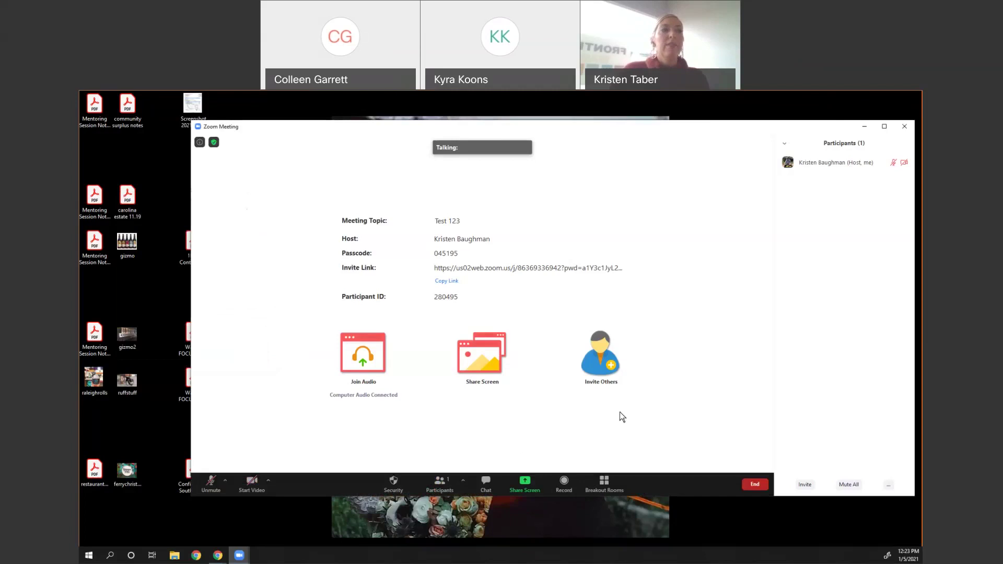
Share a whiteboard with the meeting.
click(526, 483)
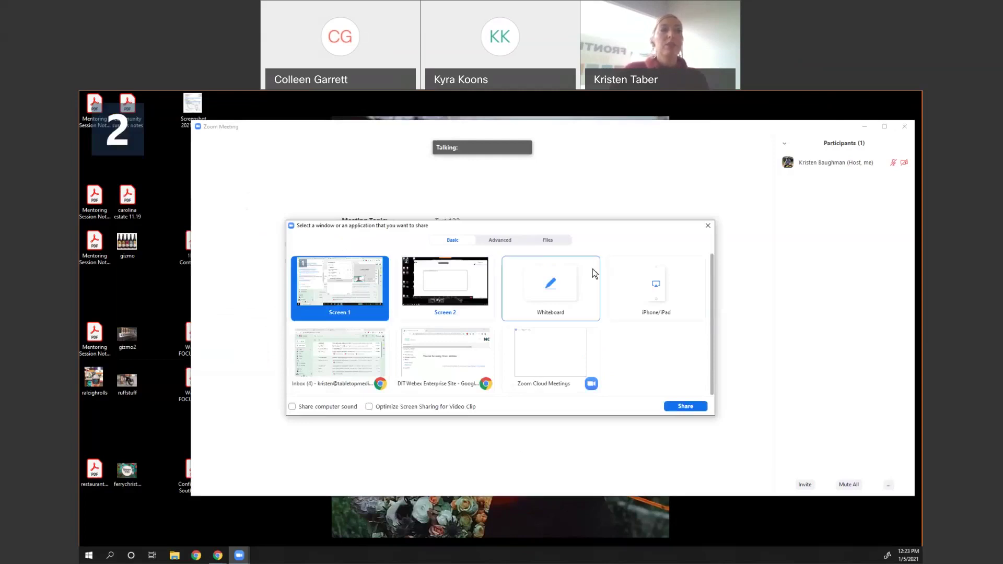
click(563, 289)
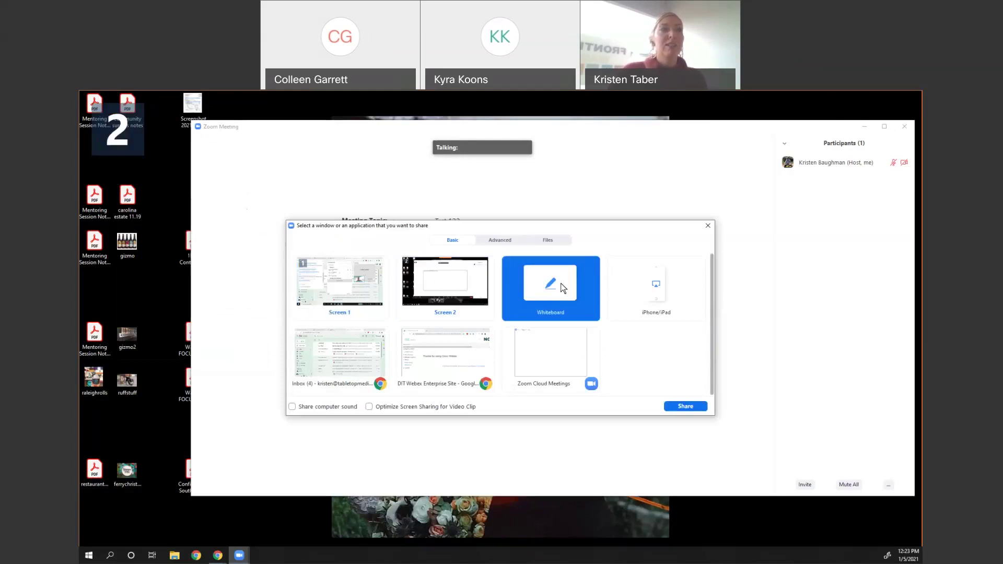
click(685, 407)
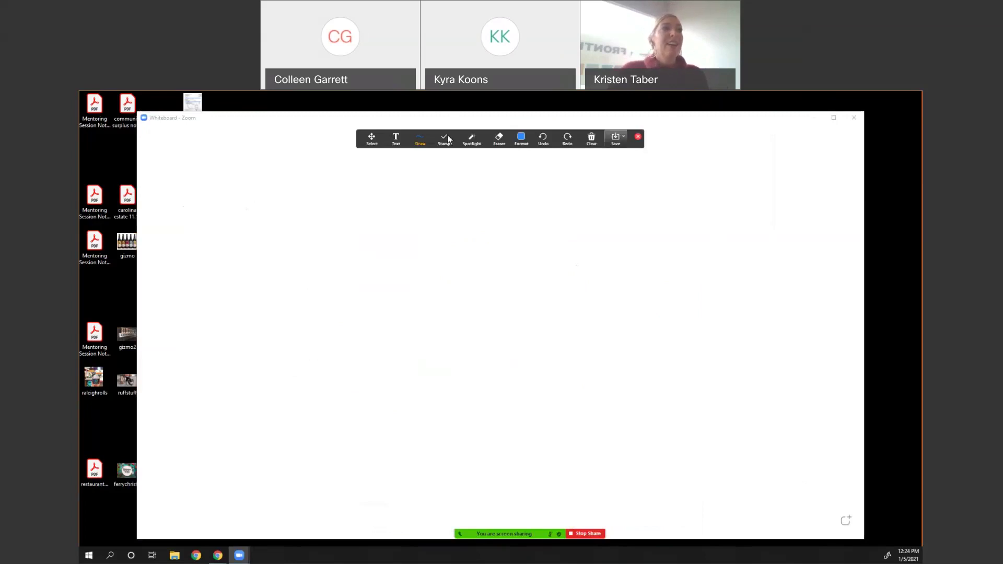
Draw the number 30 freehand in blue on the whiteboard and underline it.
click(425, 145)
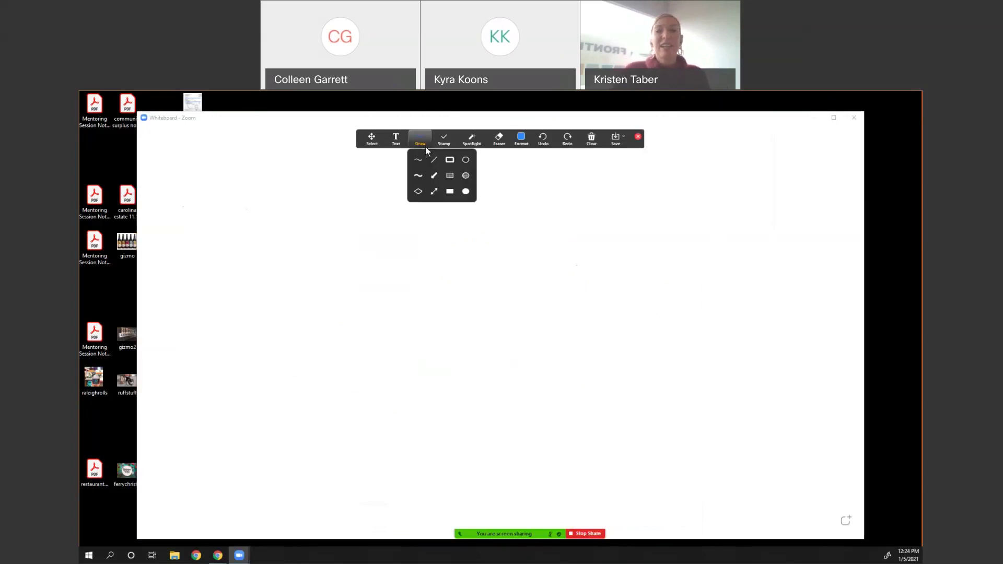
click(396, 138)
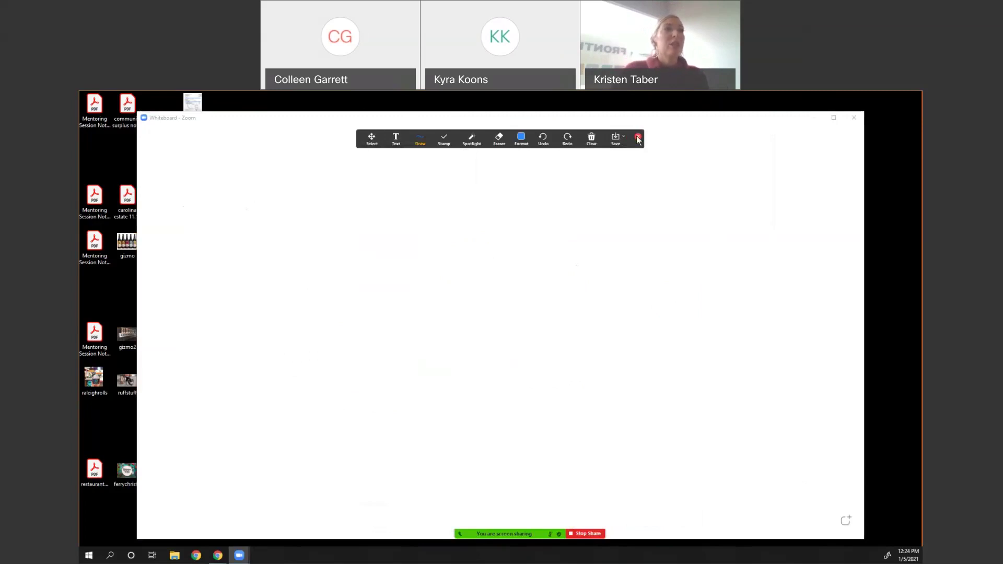
click(521, 139)
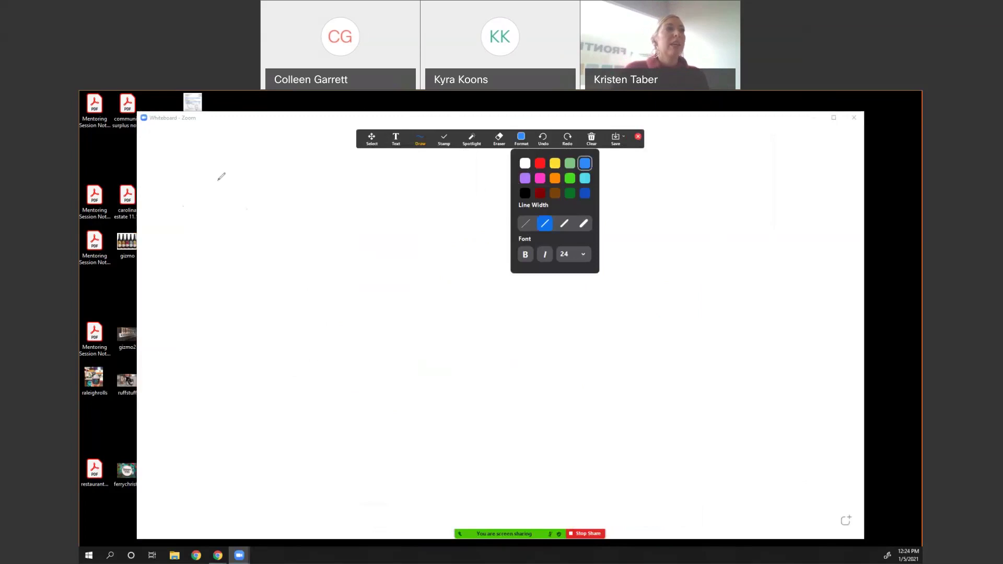
drag(209, 183, 217, 239)
drag(272, 181, 275, 178)
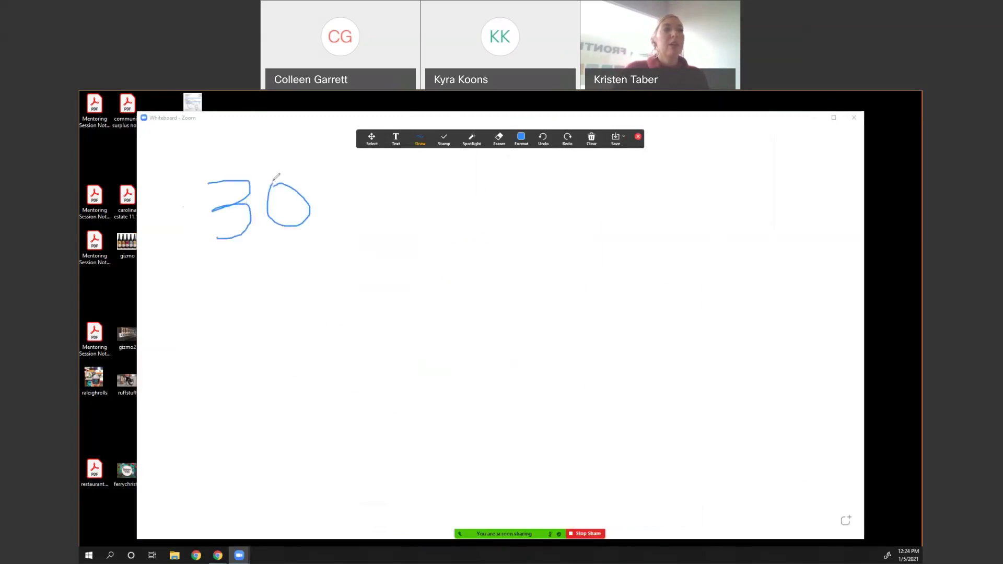
drag(235, 250, 319, 245)
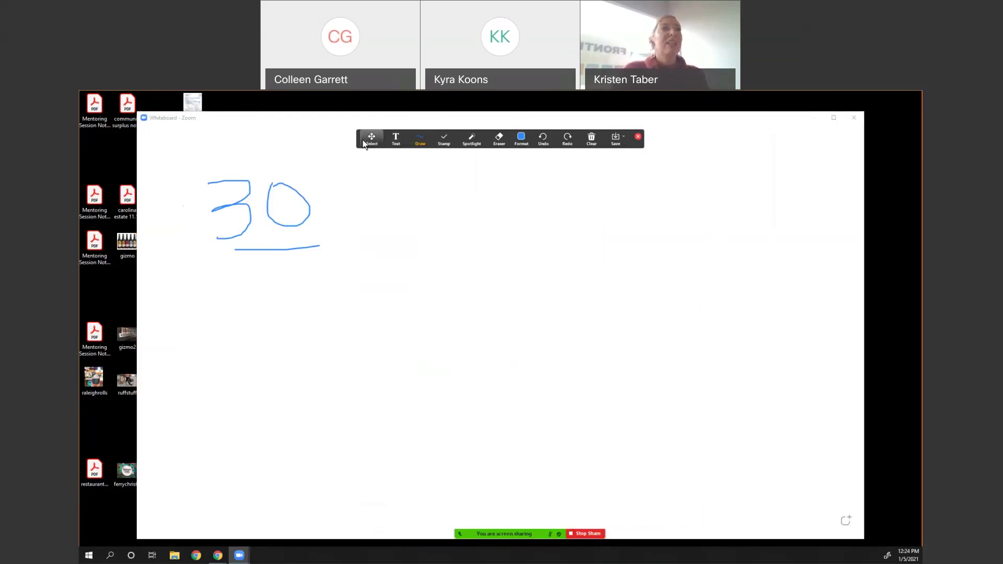
Place an empty text box beside the handwritten number and clear all drawings from the whiteboard.
click(396, 137)
click(360, 191)
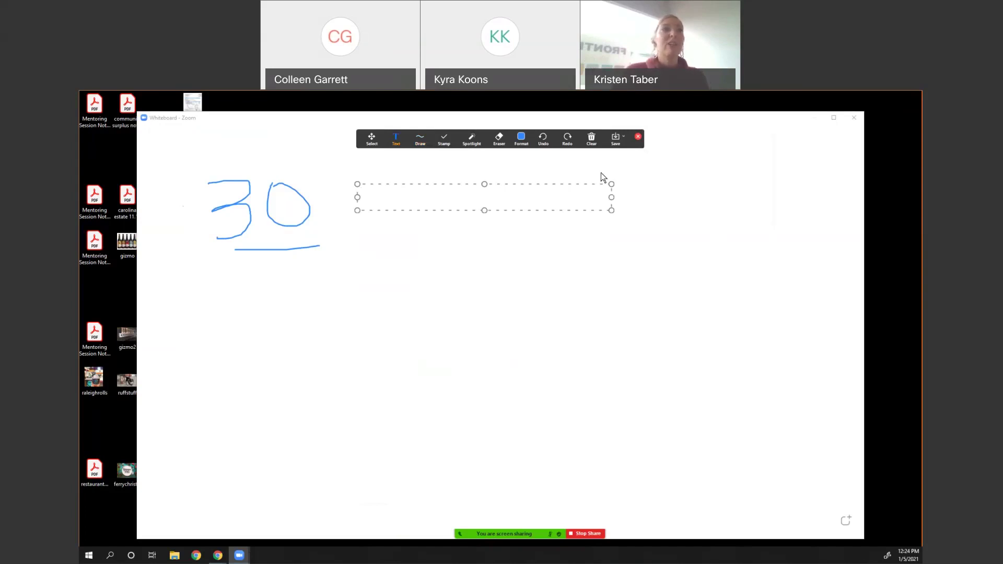
click(594, 139)
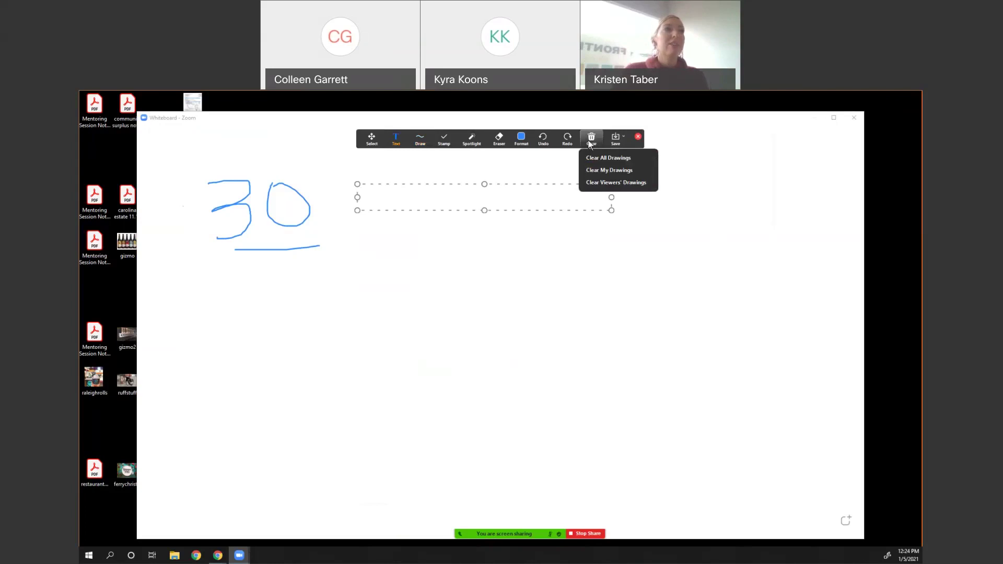
click(579, 201)
click(591, 139)
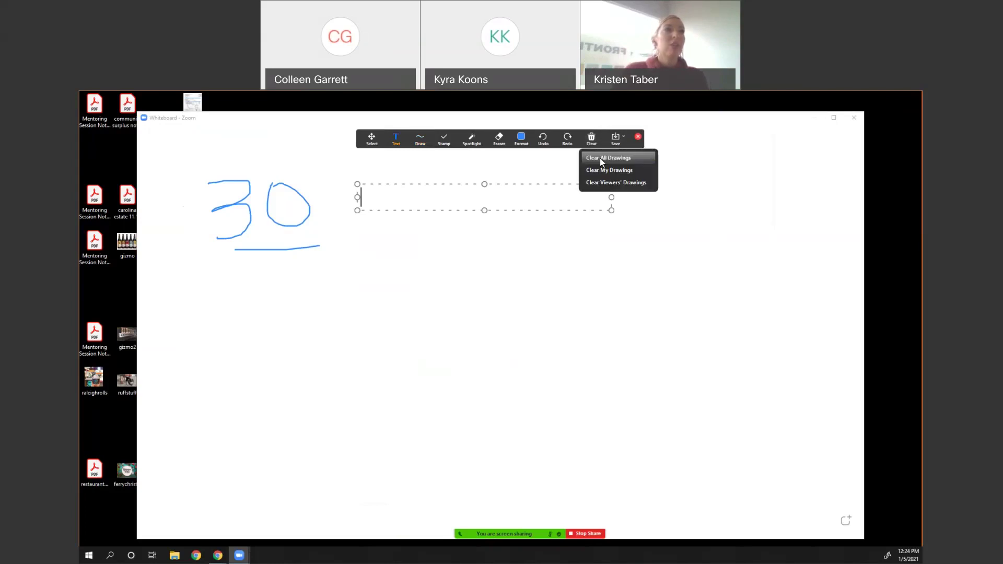
click(600, 158)
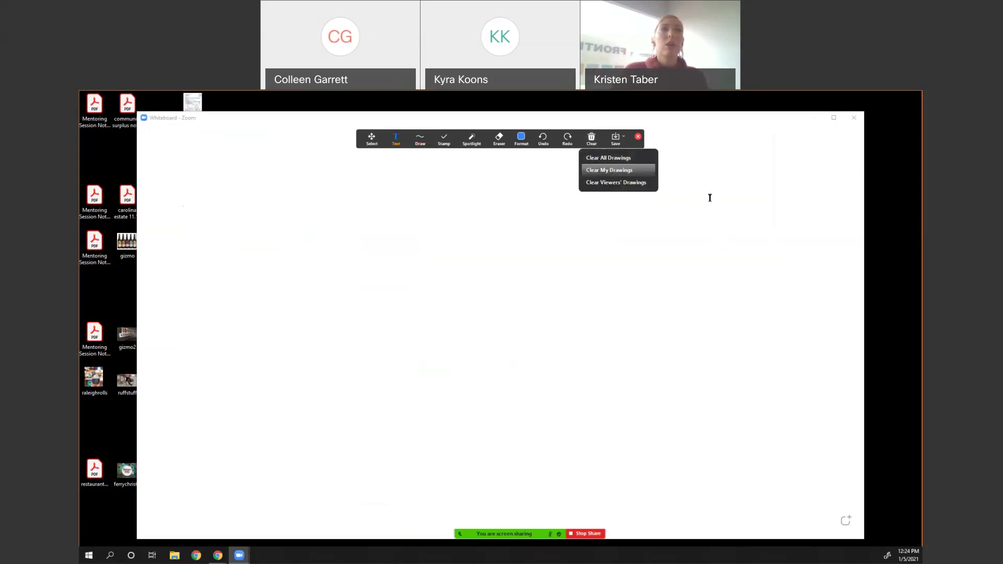
Save the whiteboard as an image and stop sharing it.
click(617, 140)
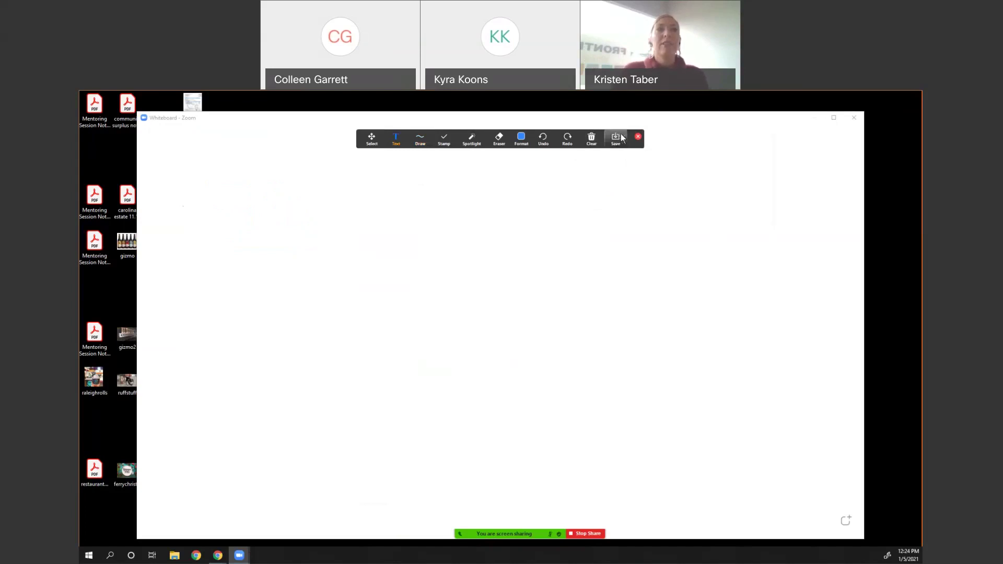
click(621, 139)
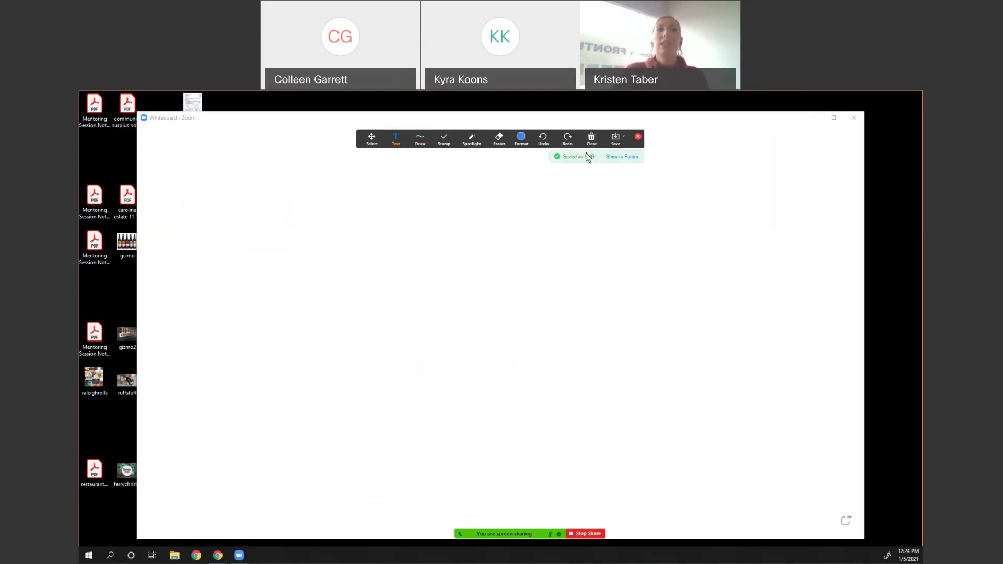
click(690, 190)
click(638, 137)
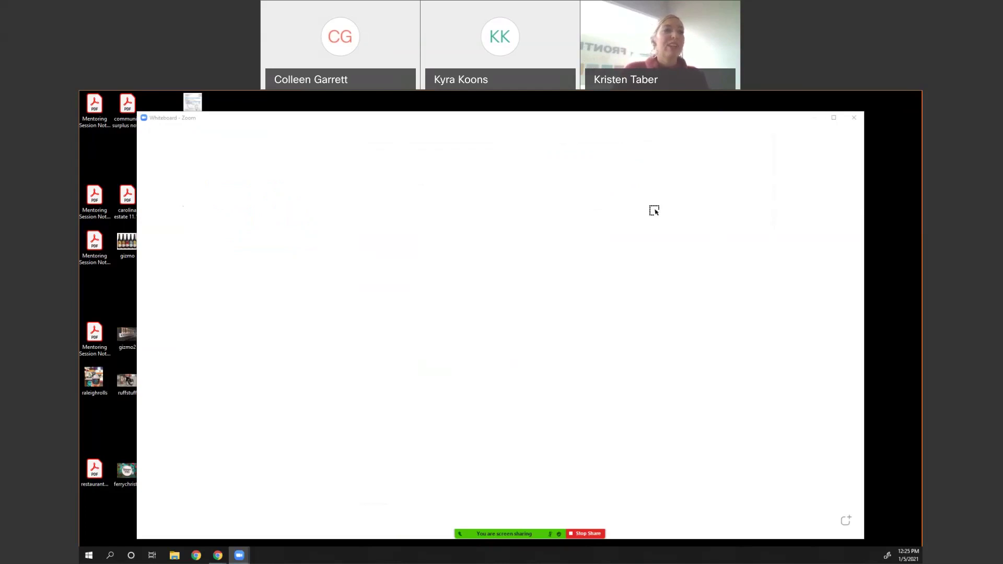
click(585, 534)
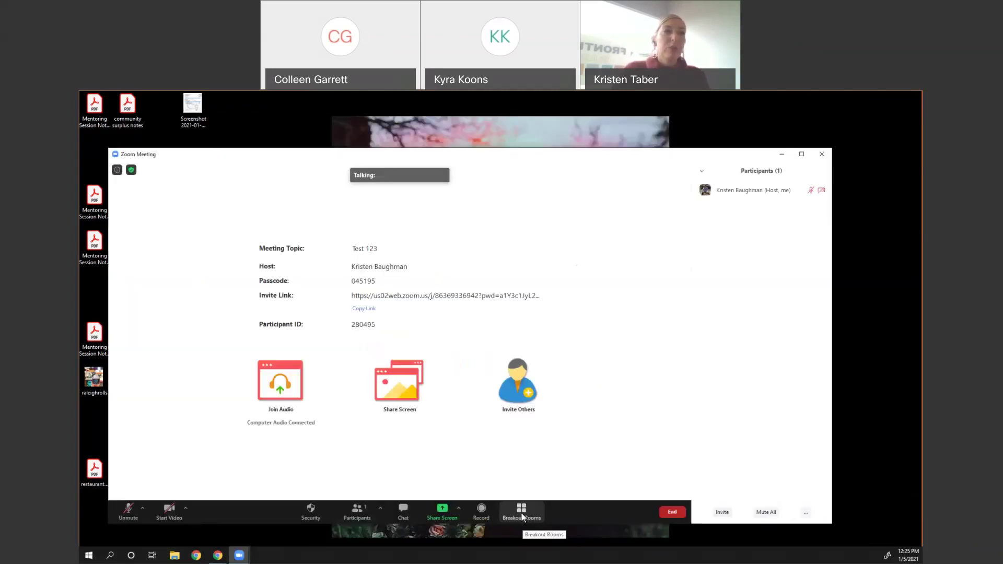
Show the breakout room setup for 3 rooms with manual participant assignment, and close it without creating the rooms.
click(521, 513)
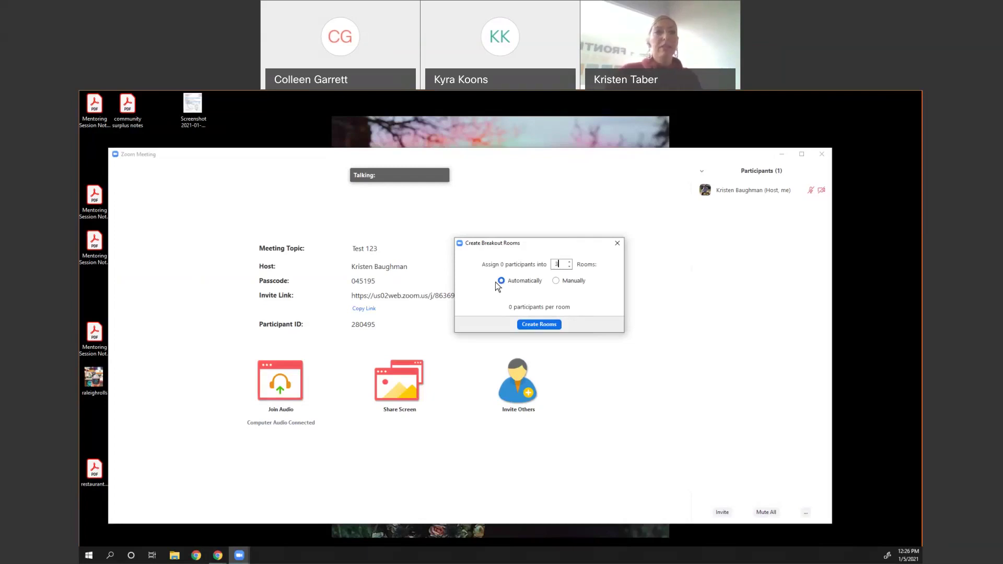
click(556, 281)
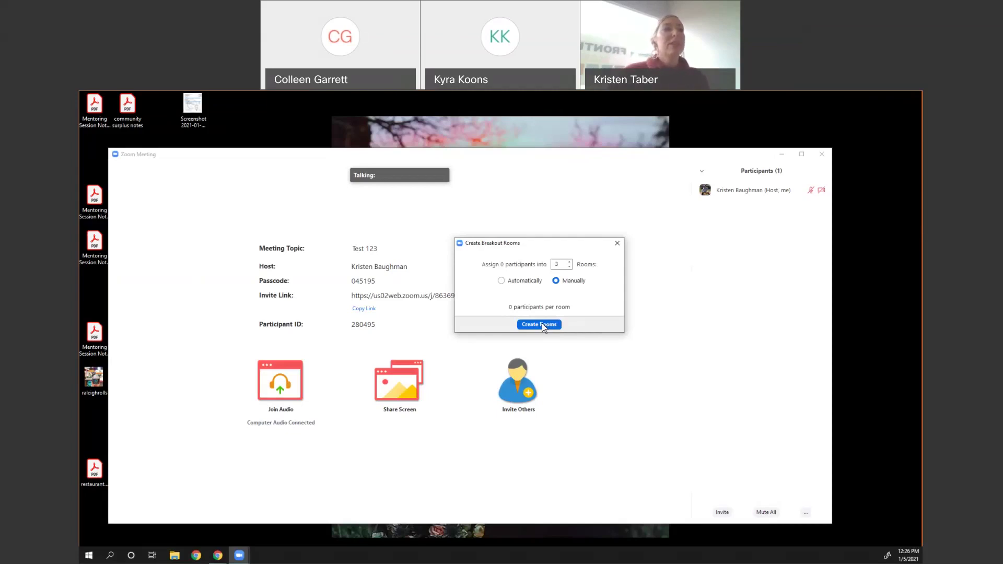
click(616, 244)
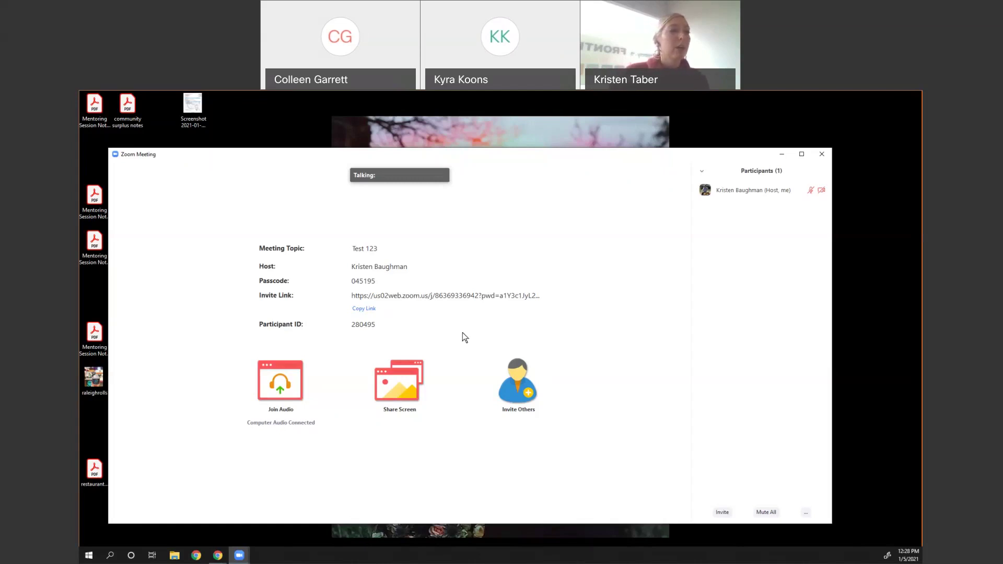
End the Test 123 meeting for all participants.
mouse_move(683, 509)
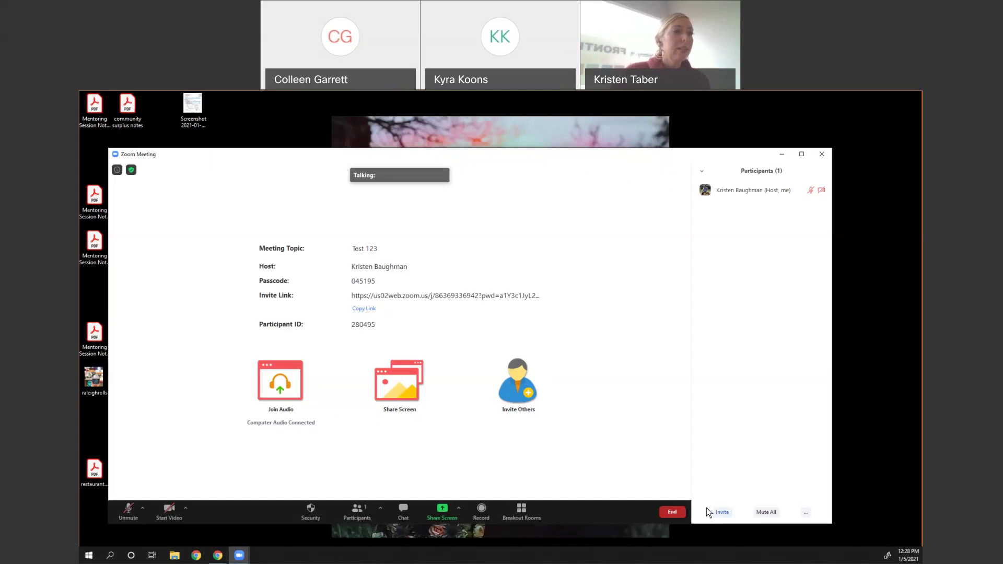
click(673, 513)
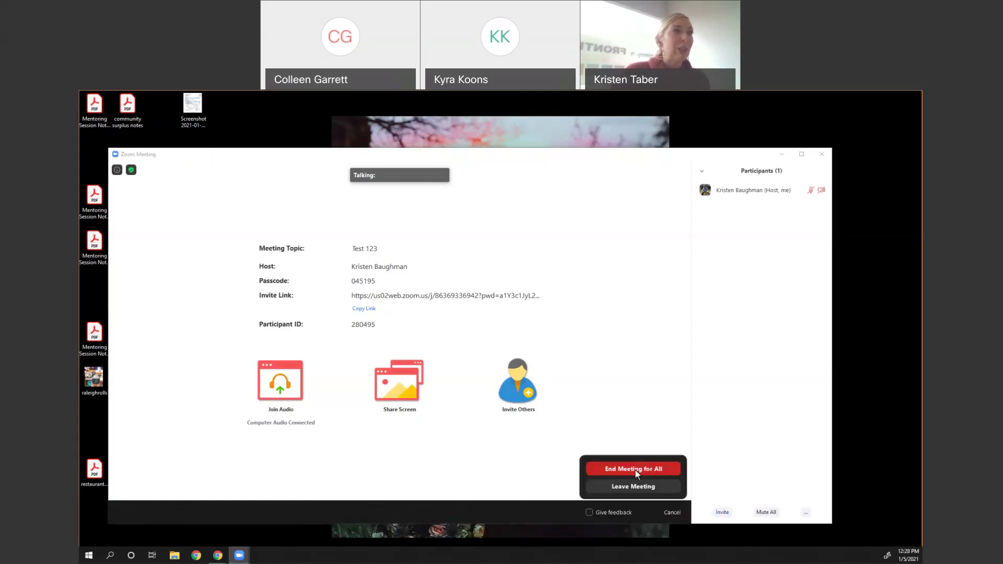
click(636, 469)
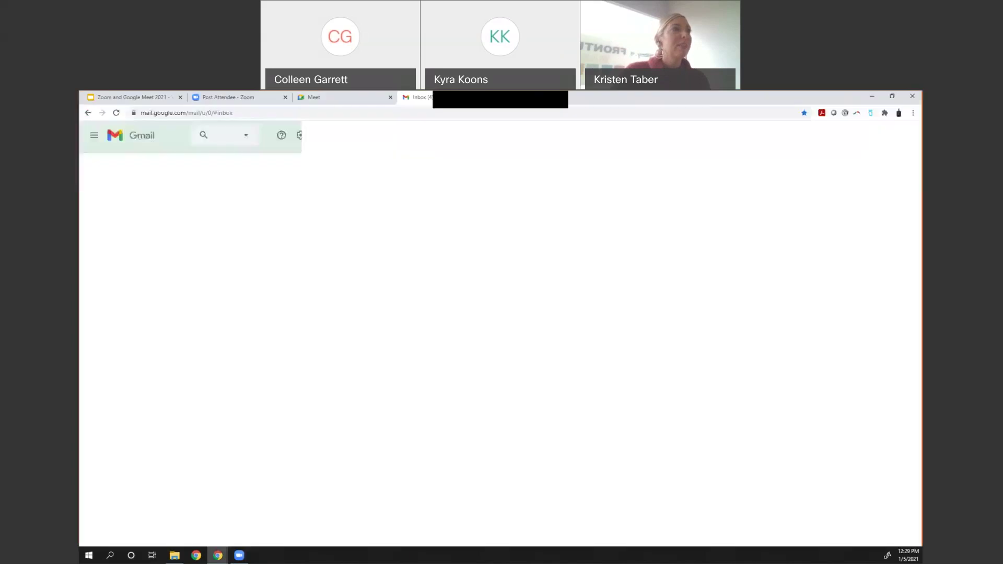
Switch to the Google Slides presentation in the browser, exit its slideshow and select slide 12, "Let's have some fun!".
key(ctrl+1)
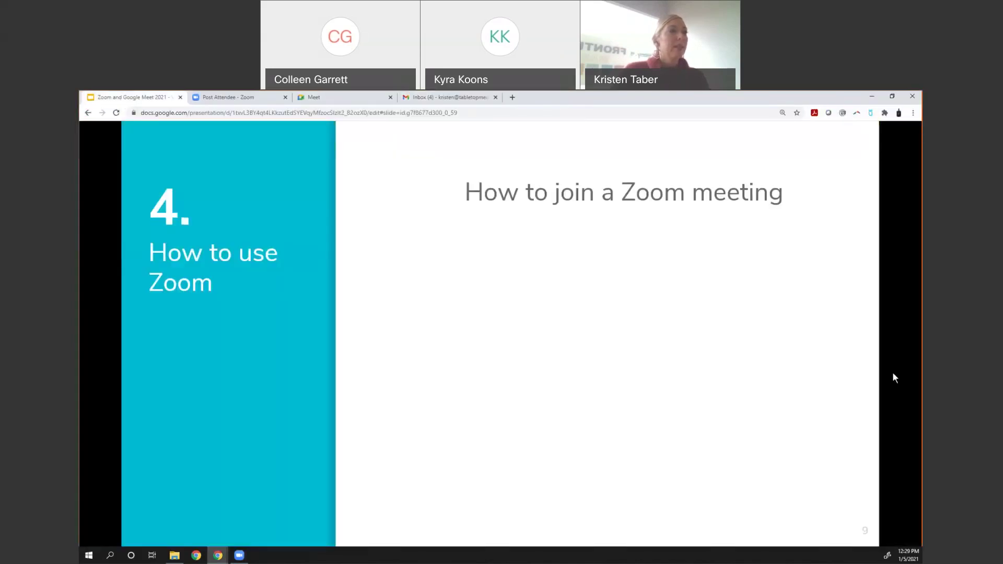
key(Escape)
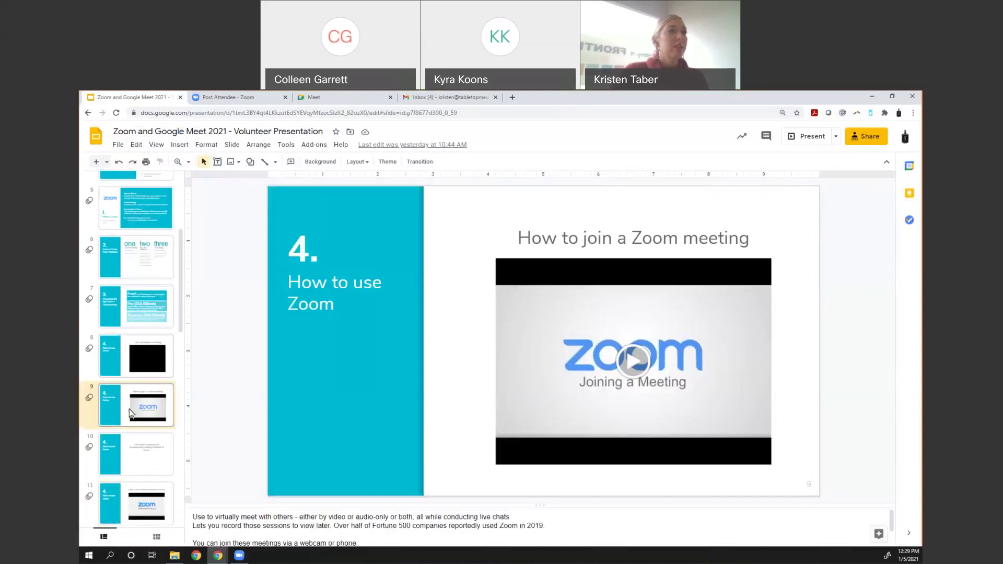
scroll(139, 407, down, 2)
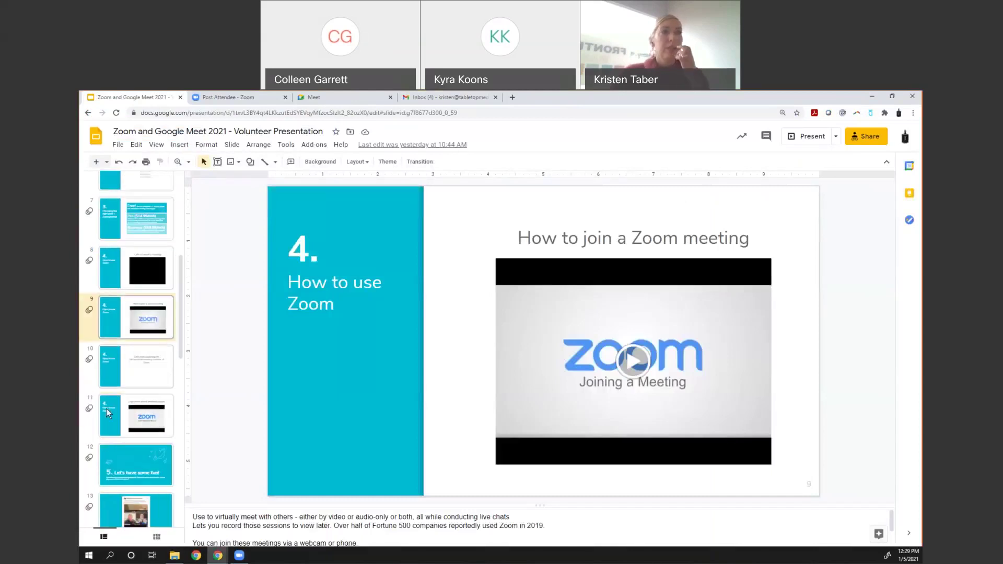
click(107, 413)
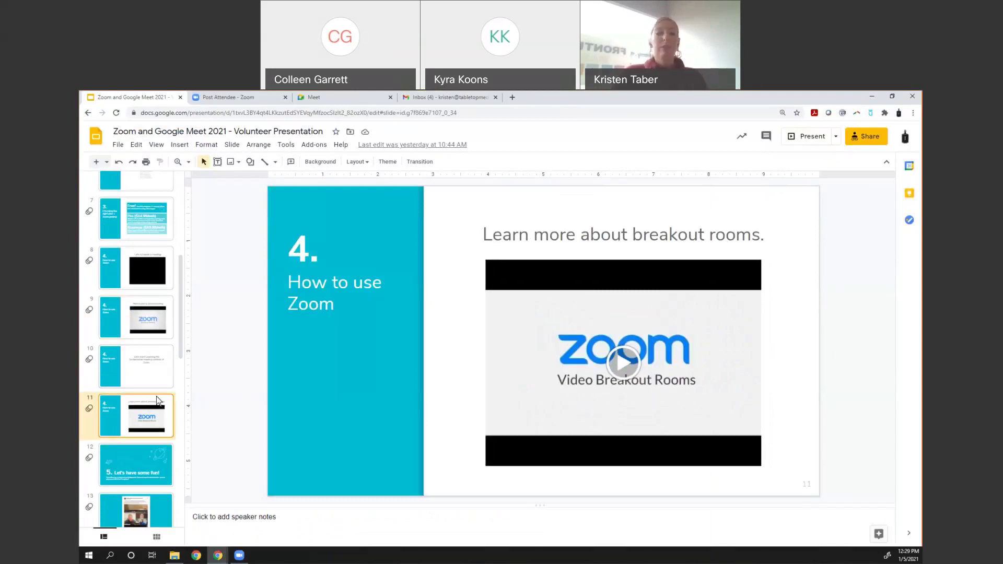
click(132, 471)
scroll(139, 322, down, 3)
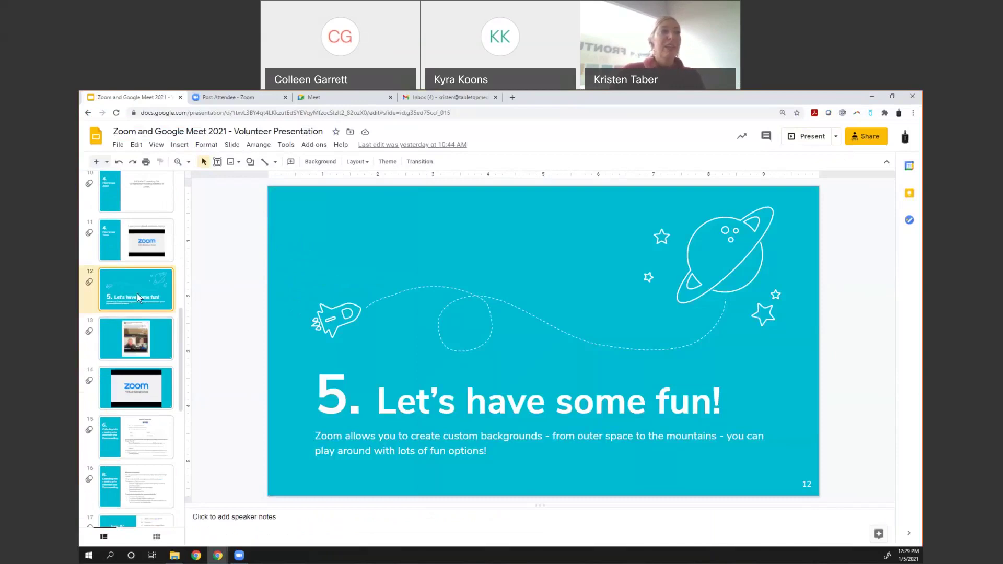
Present the slideshow from the "Let's have some fun!" slide and advance to slide 13.
click(794, 138)
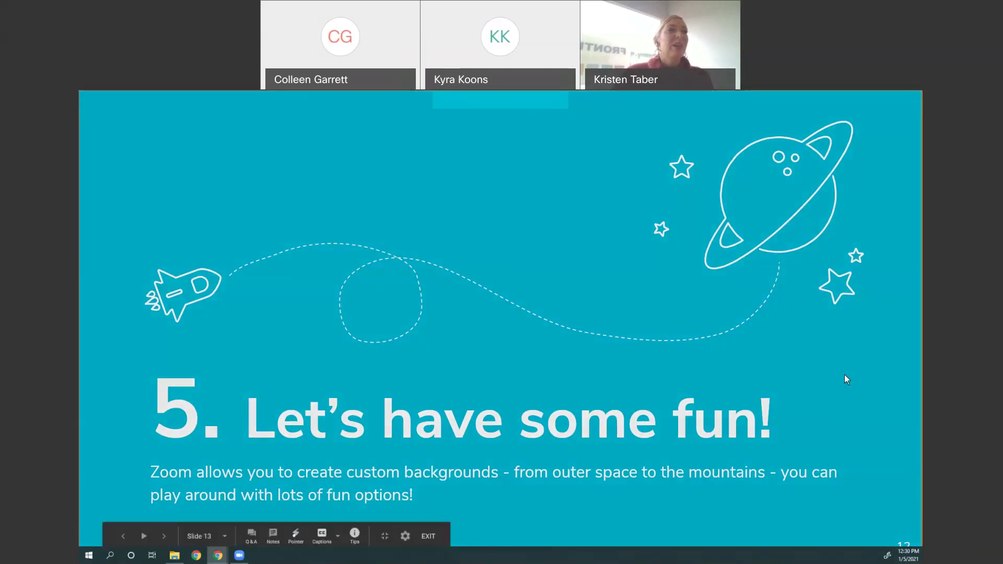
click(845, 375)
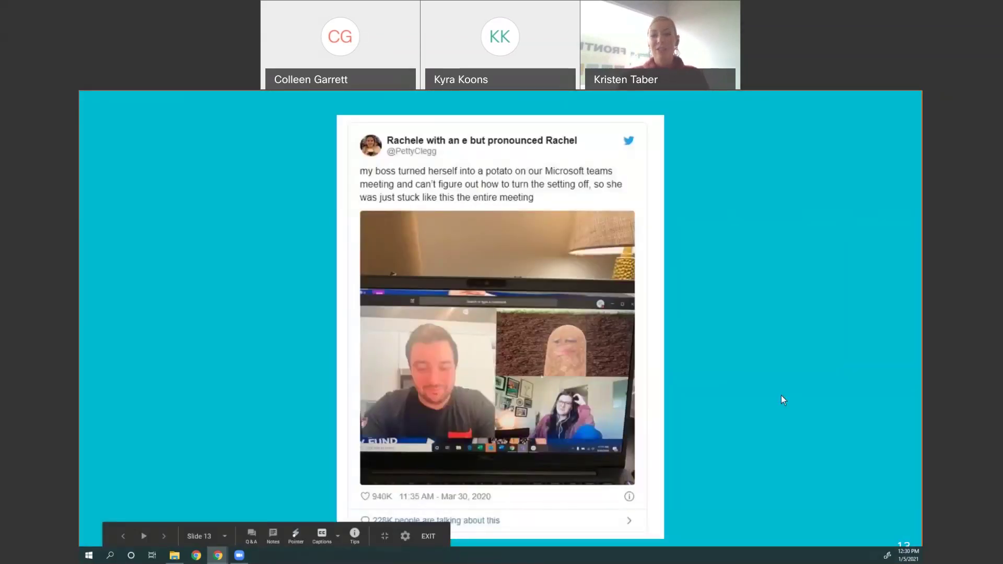